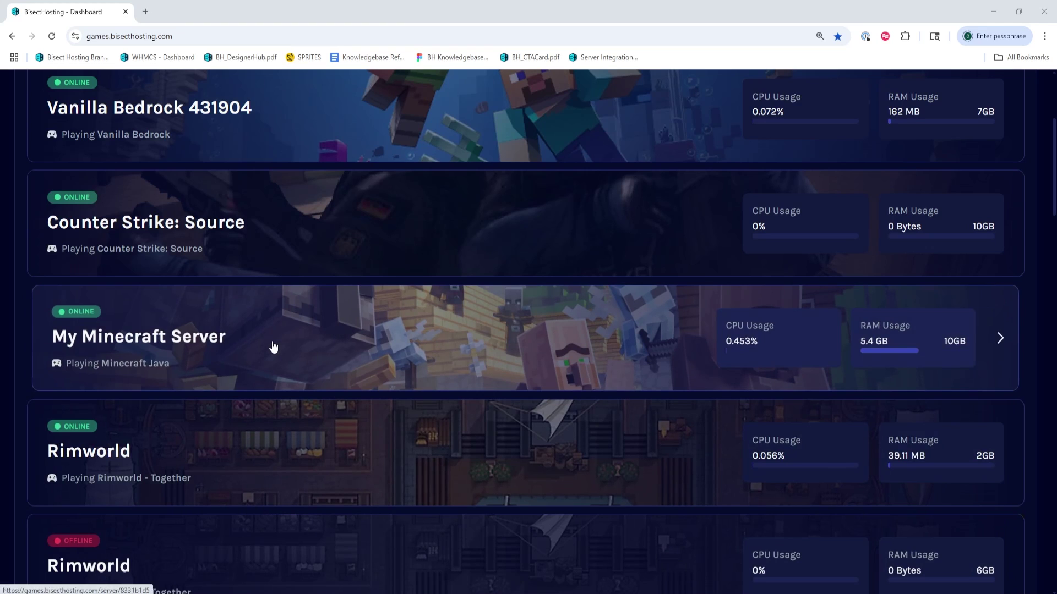
Open the My Minecraft Server card from the dashboard
{"action": "left_click", "coordinate": [272, 351]}
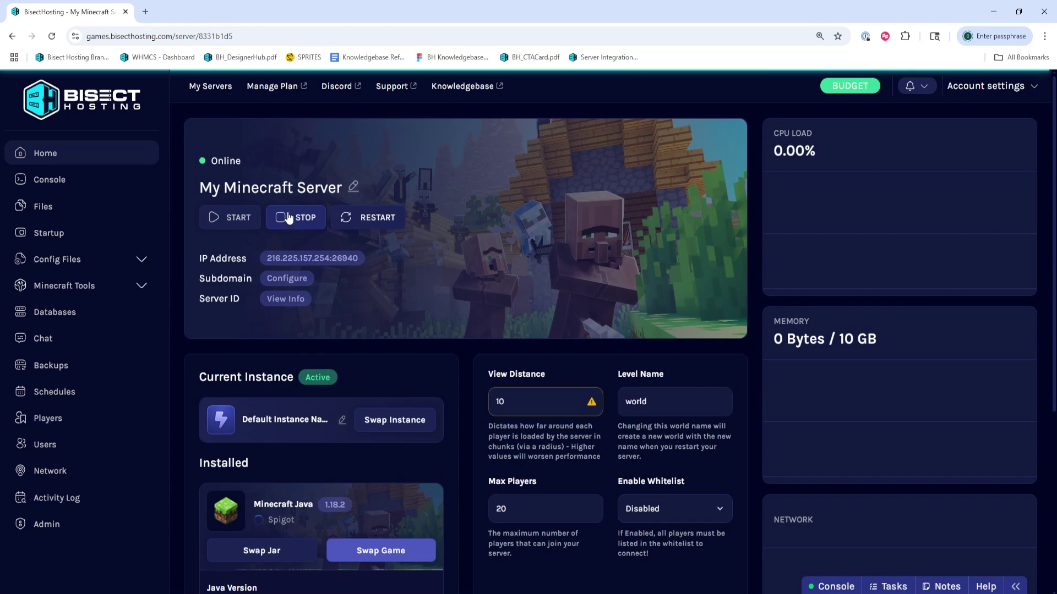
Stop the server and list the Forge Latest builds on the Minecraft Jar page
{"action": "left_click", "coordinate": [288, 218]}
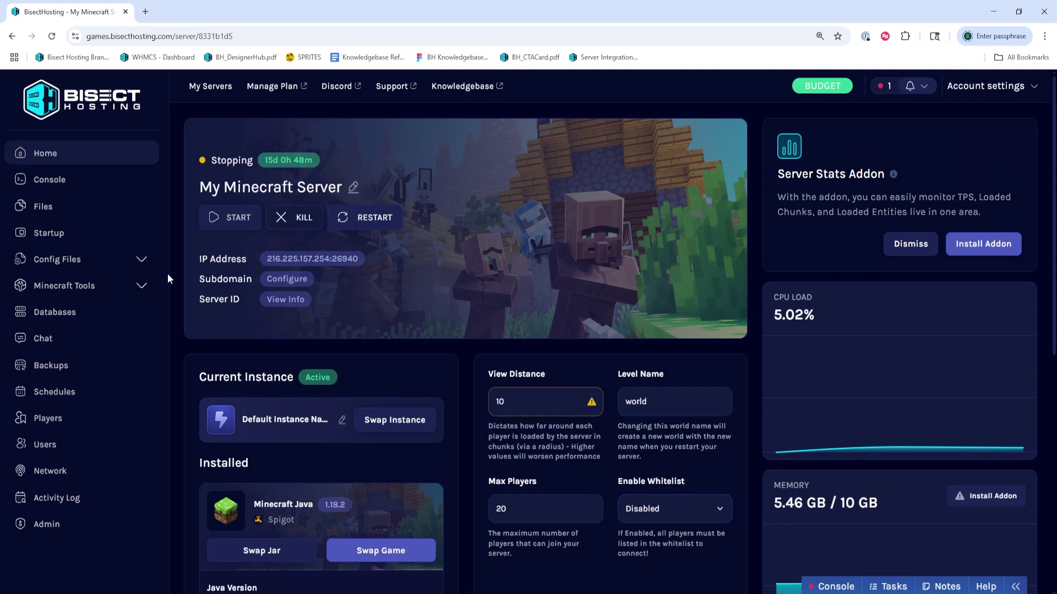
{"action": "left_click", "coordinate": [122, 288]}
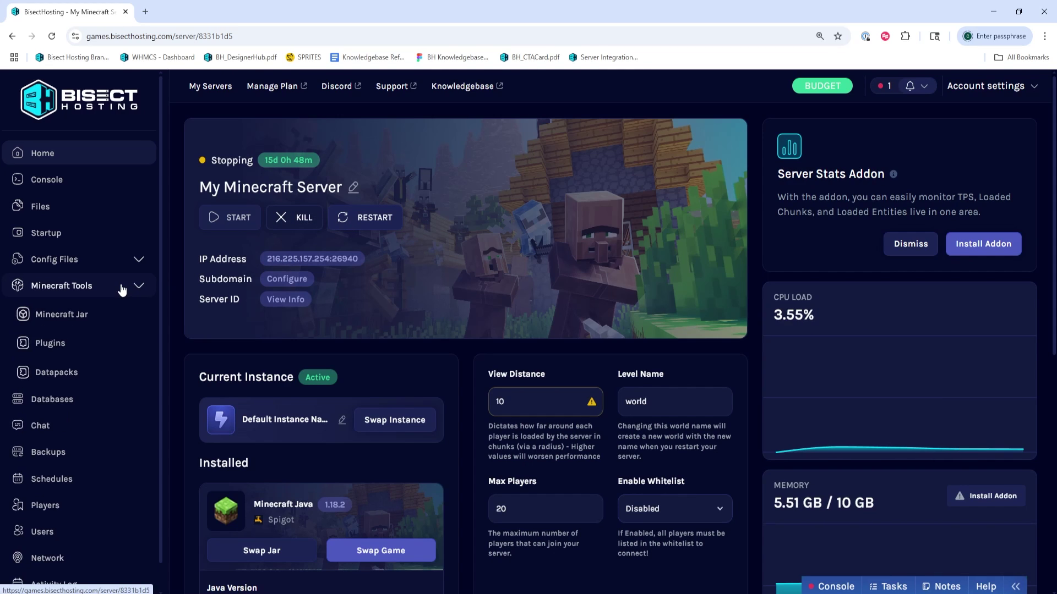
{"action": "left_click", "coordinate": [71, 317]}
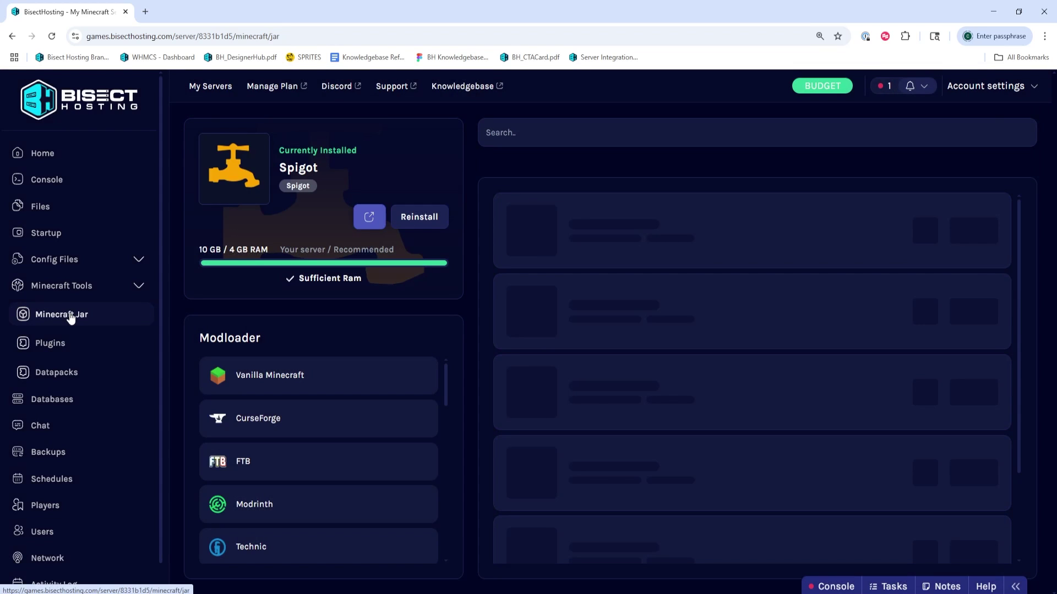
{"action": "scroll", "coordinate": [314, 411], "scroll_direction": "down", "scroll_amount": 1}
{"action": "scroll", "coordinate": [314, 412], "scroll_direction": "down", "scroll_amount": 8}
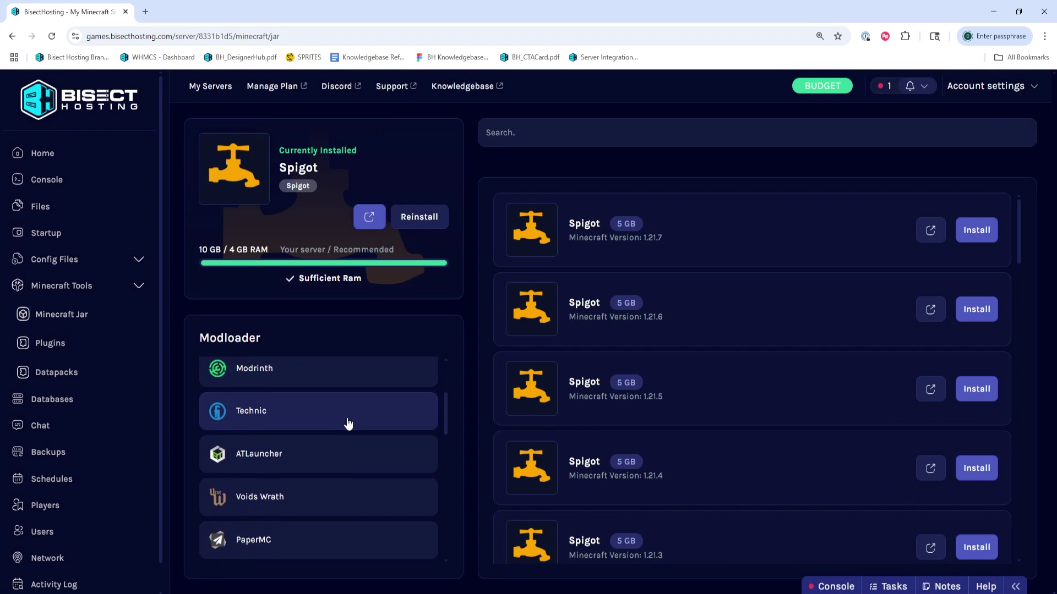
{"action": "scroll", "coordinate": [363, 425], "scroll_direction": "down", "scroll_amount": 2}
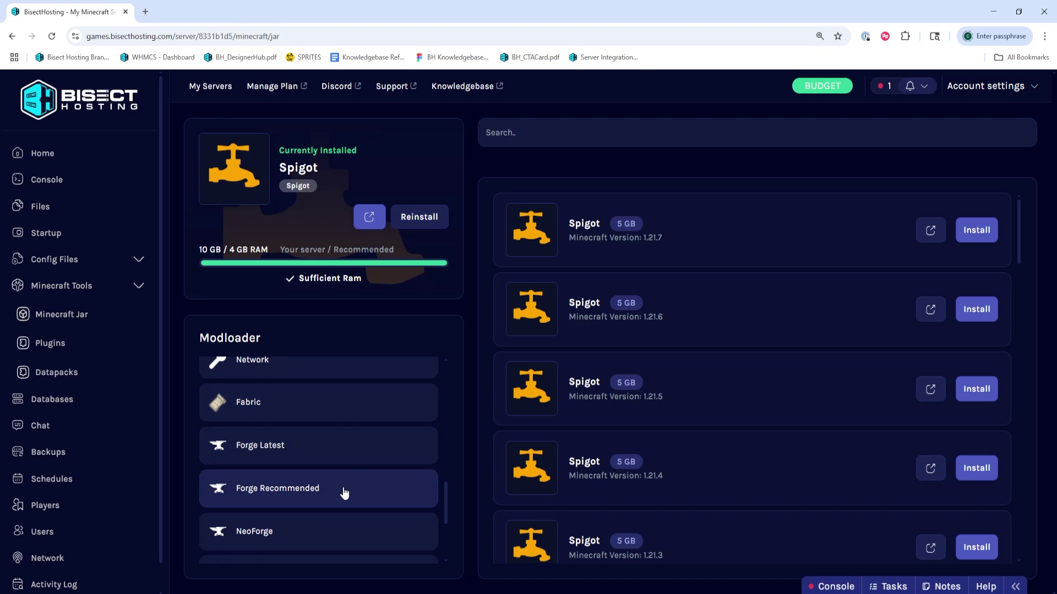
{"action": "left_click", "coordinate": [343, 458]}
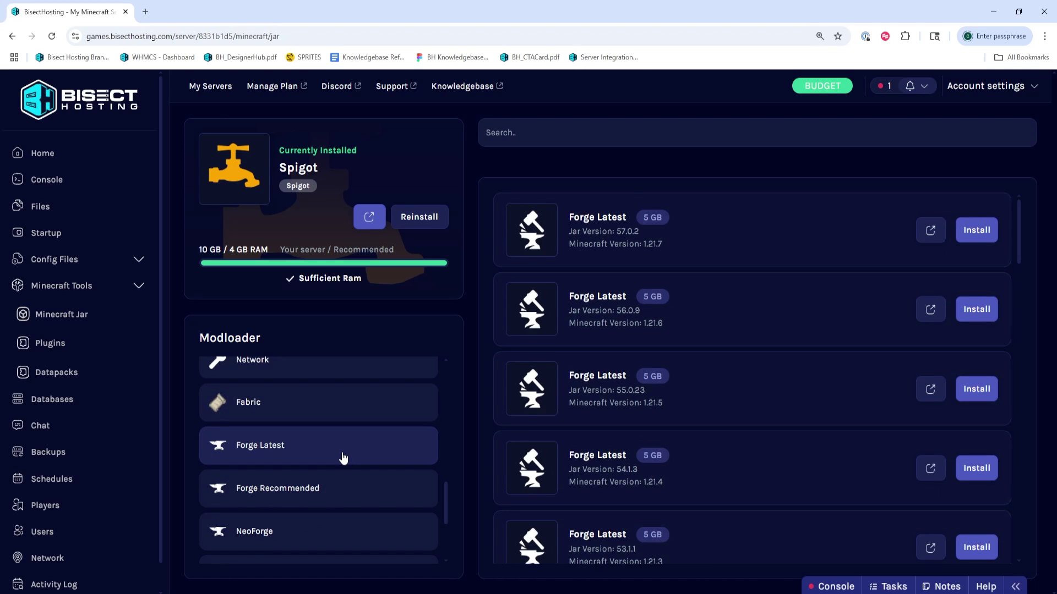
Install Forge Latest 57.0.2 for 1.21.7, deleting the existing server files, then go Home
{"action": "left_click", "coordinate": [977, 234]}
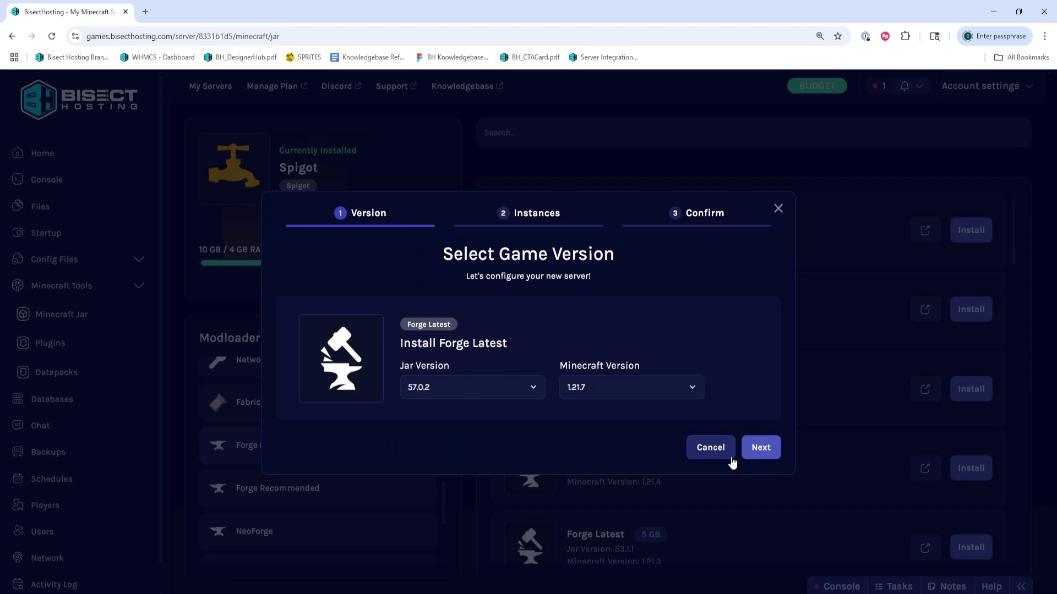
{"action": "left_click", "coordinate": [762, 448]}
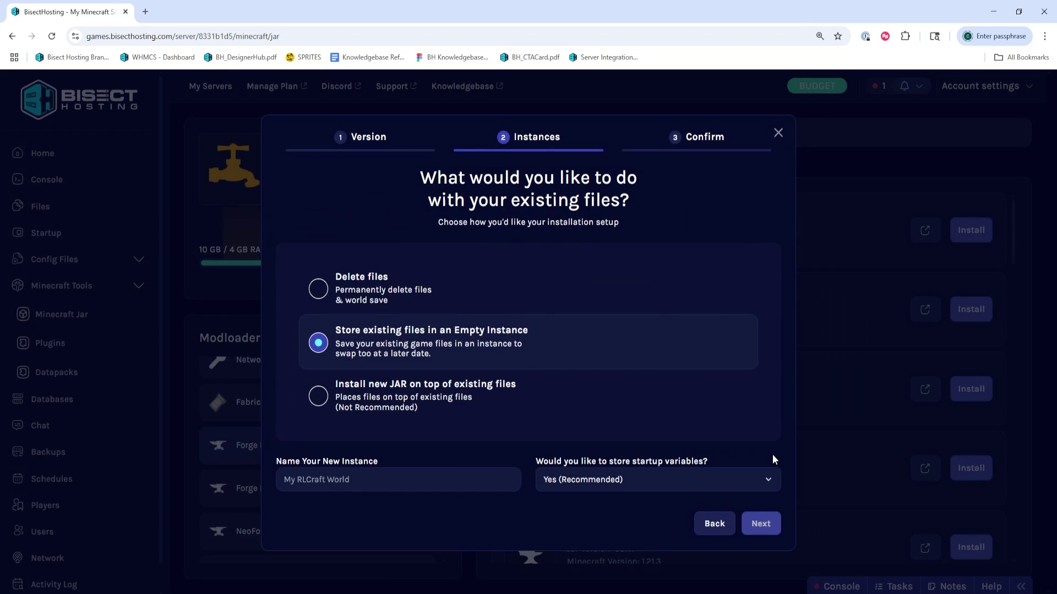
{"action": "left_click", "coordinate": [385, 297]}
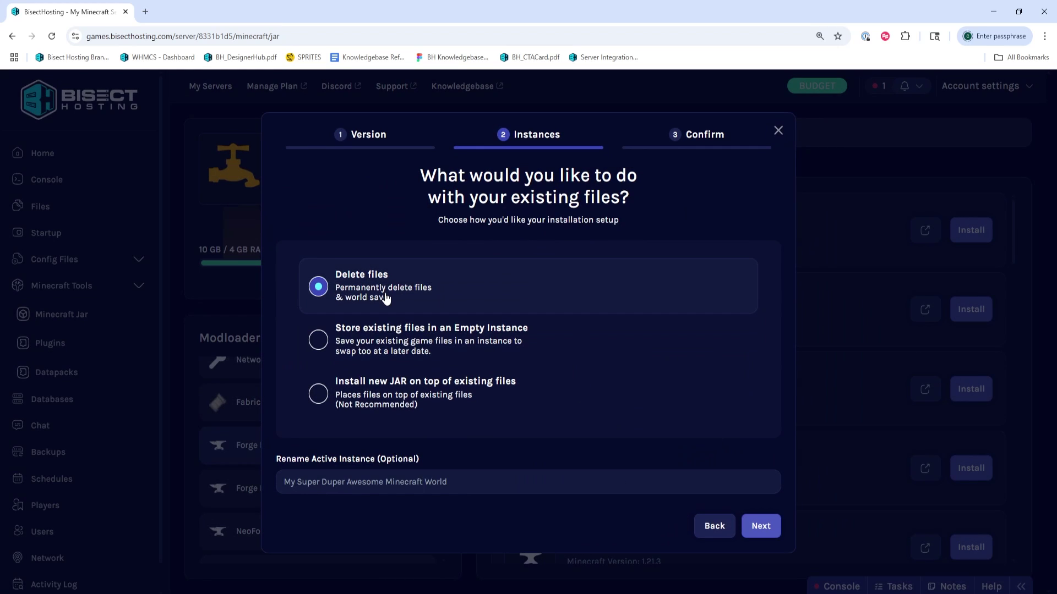
{"action": "left_click", "coordinate": [761, 527]}
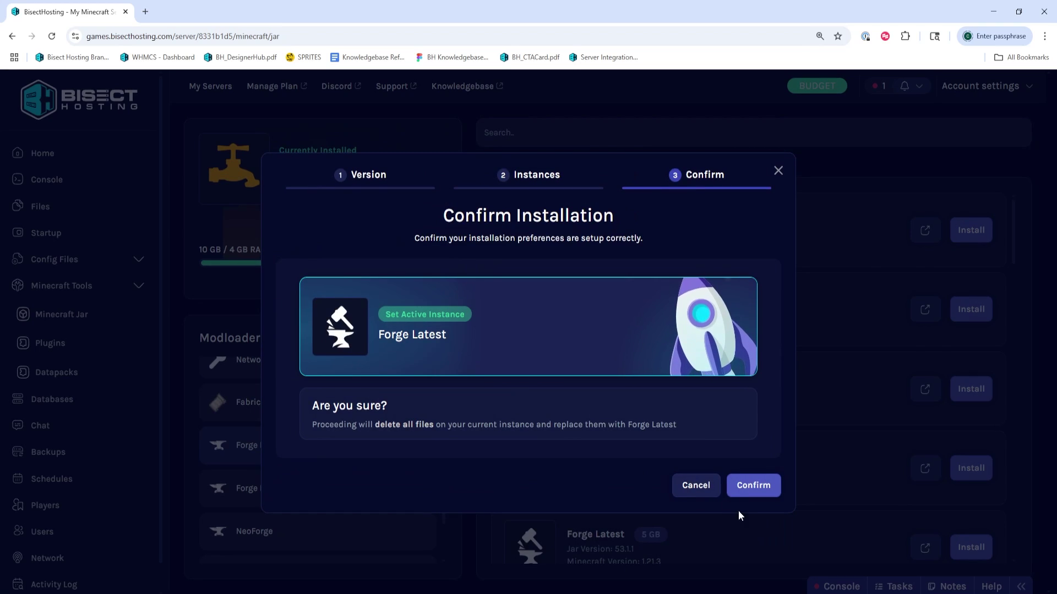
{"action": "left_click", "coordinate": [749, 487]}
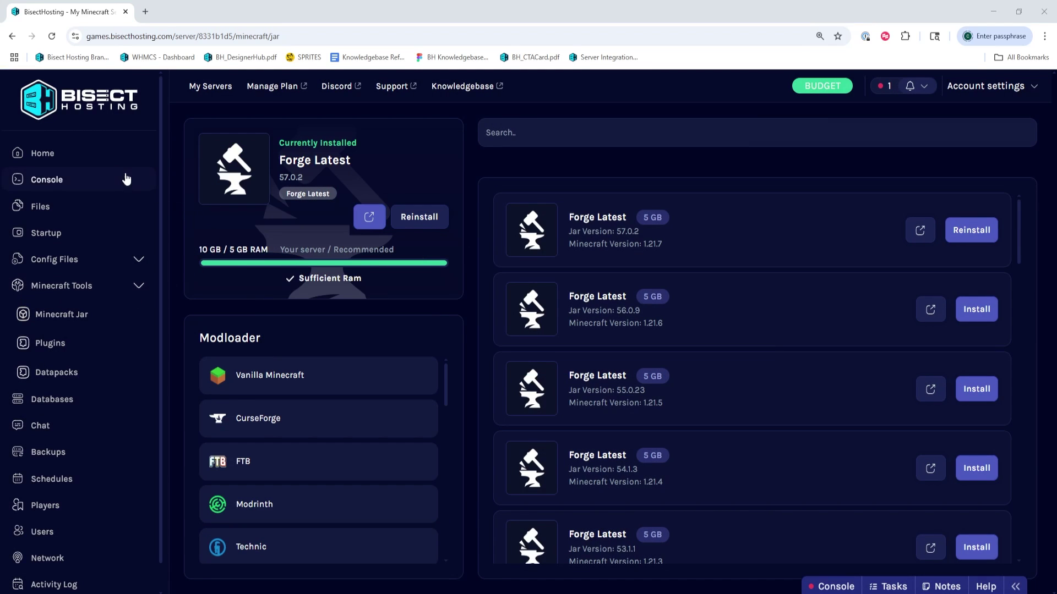
{"action": "left_click", "coordinate": [87, 160]}
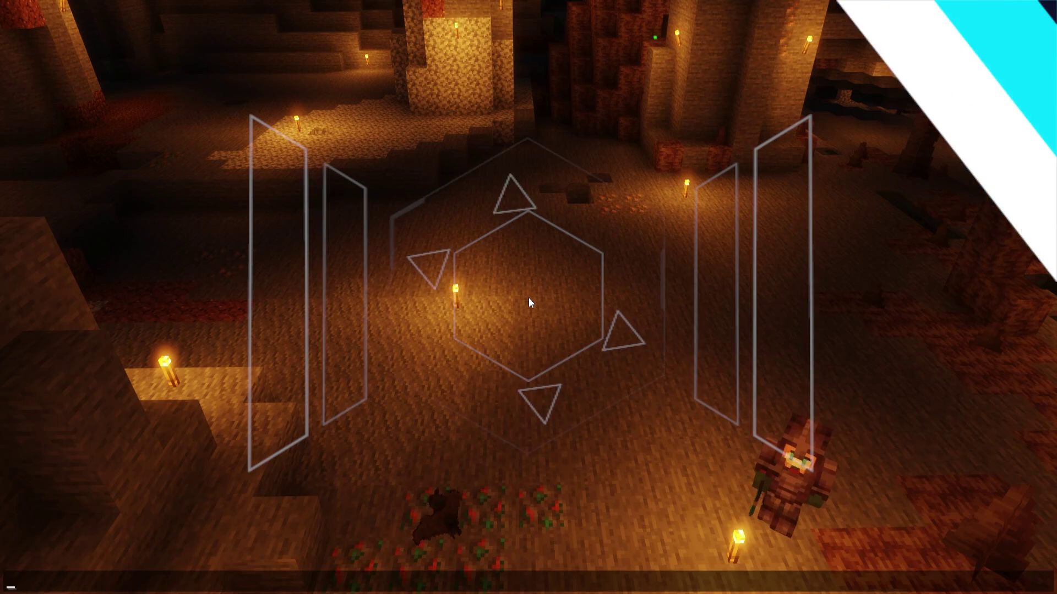
Download the latest Forge 1.21.7 installer jar and launch it
{"action": "type", "text": "/tag"}
{"action": "key", "text": "BackSpace"}
{"action": "key", "text": "BackSpace"}
{"action": "type", "text": "rigger"}
{"action": "key", "text": "Escape"}
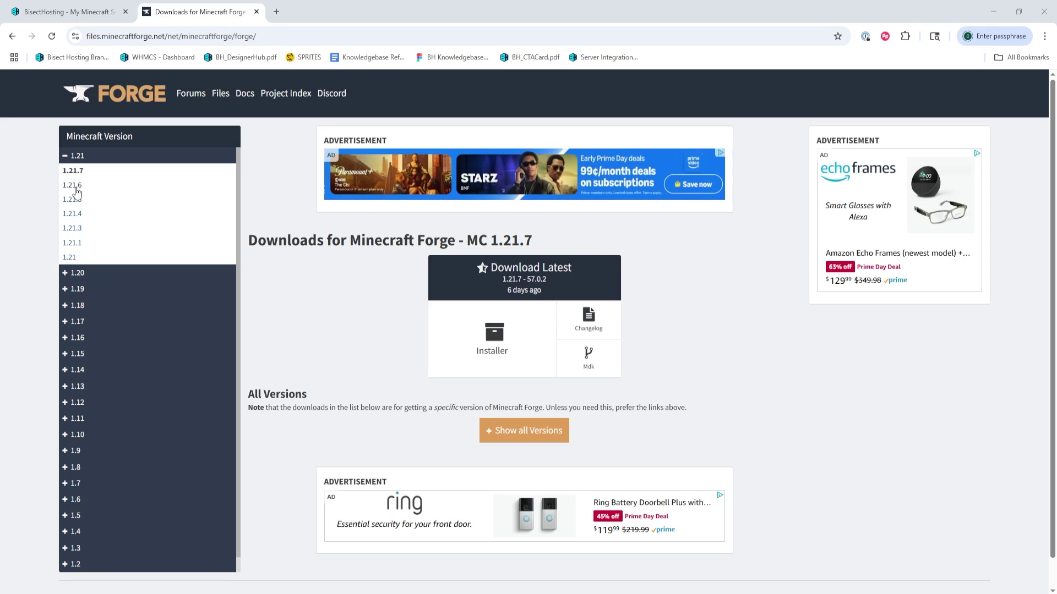
{"action": "left_click", "coordinate": [502, 345]}
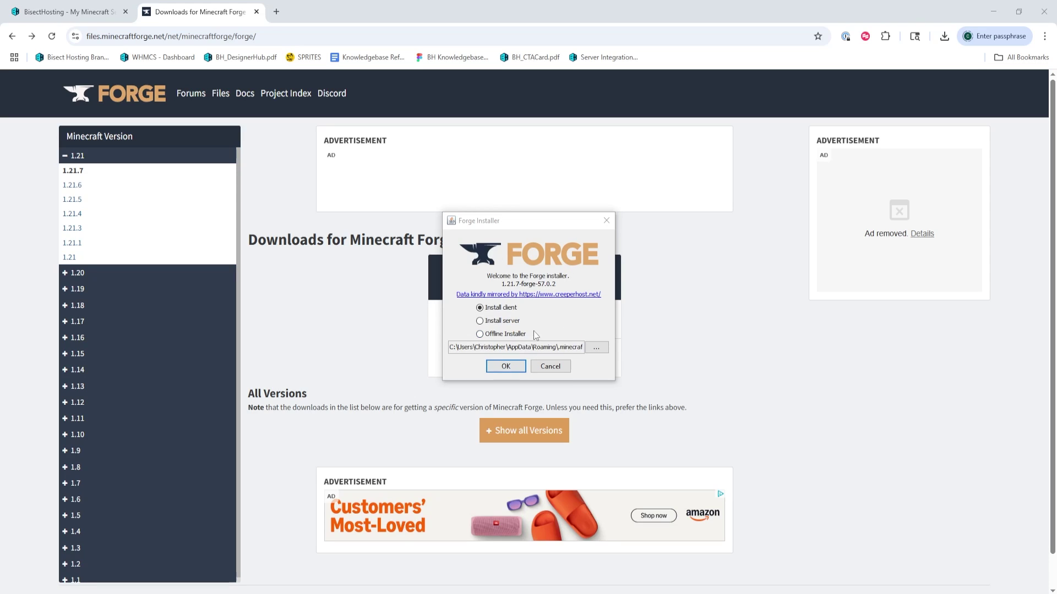
Install the Forge 1.21.7-57.0.2 server files into Desktop\New folder (2)
{"action": "left_click", "coordinate": [494, 324]}
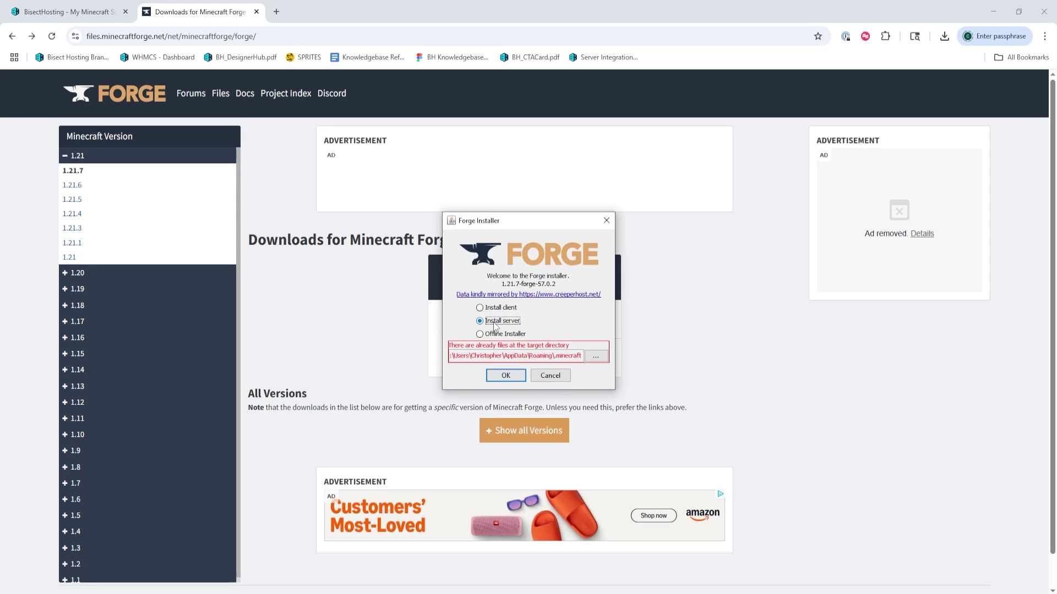
{"action": "left_click", "coordinate": [594, 356]}
{"action": "left_click", "coordinate": [404, 273]}
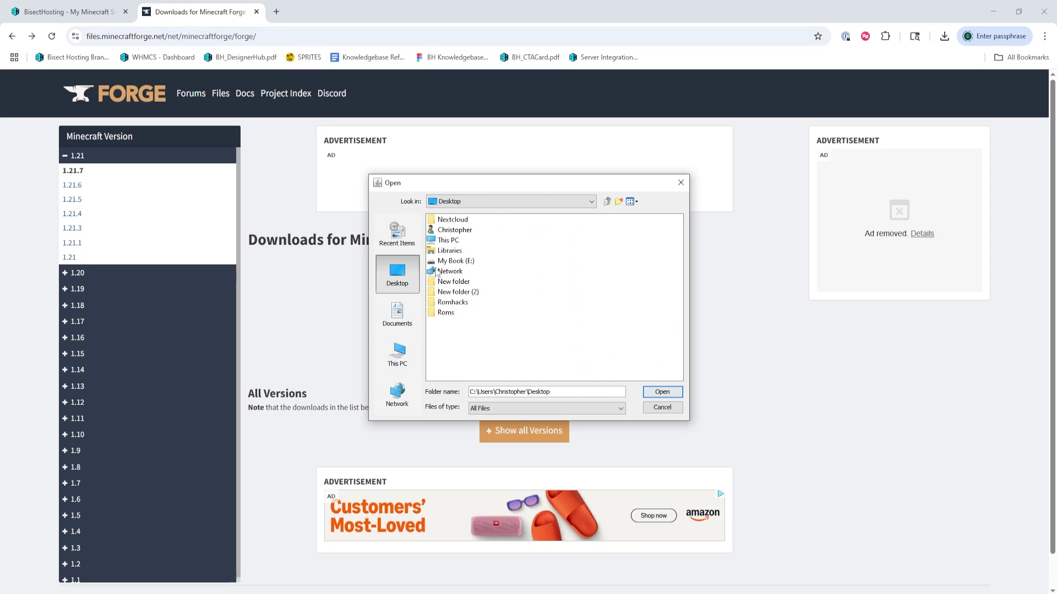
{"action": "double_click", "coordinate": [462, 292]}
{"action": "left_click", "coordinate": [662, 391]}
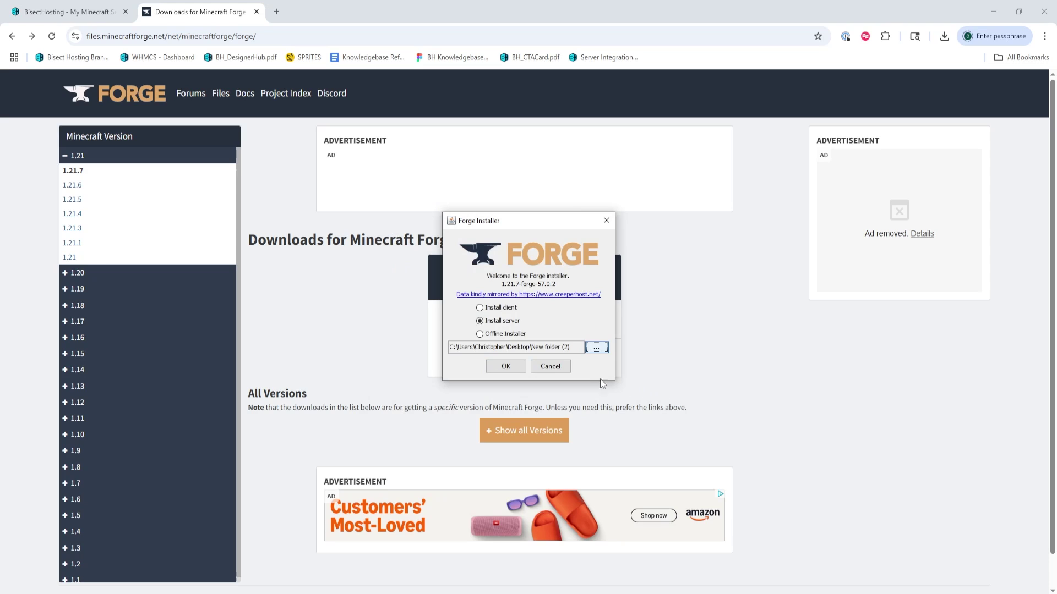
{"action": "left_click", "coordinate": [505, 366]}
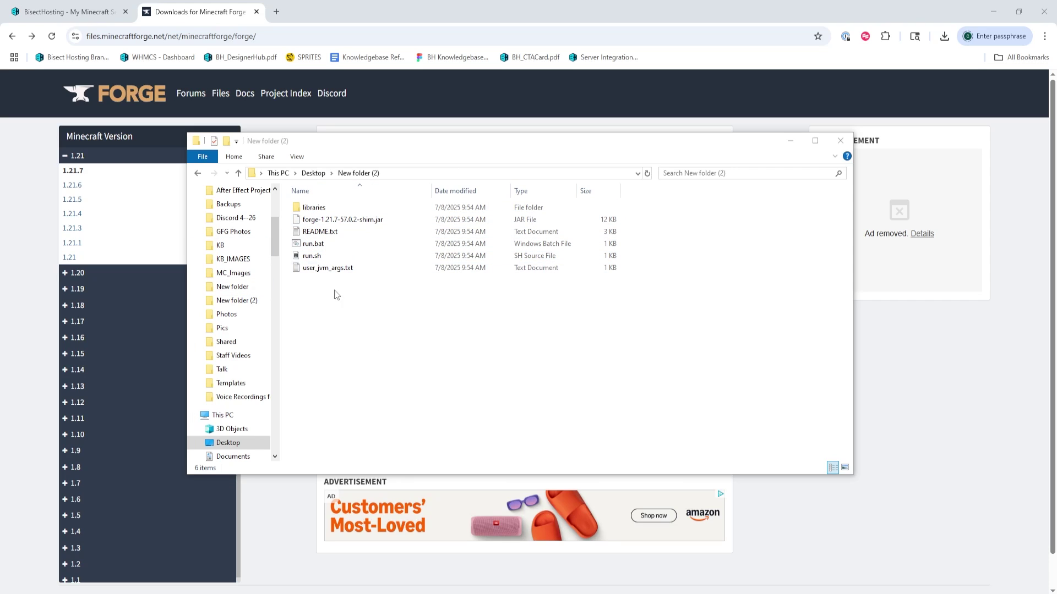
{"action": "left_click", "coordinate": [331, 221]}
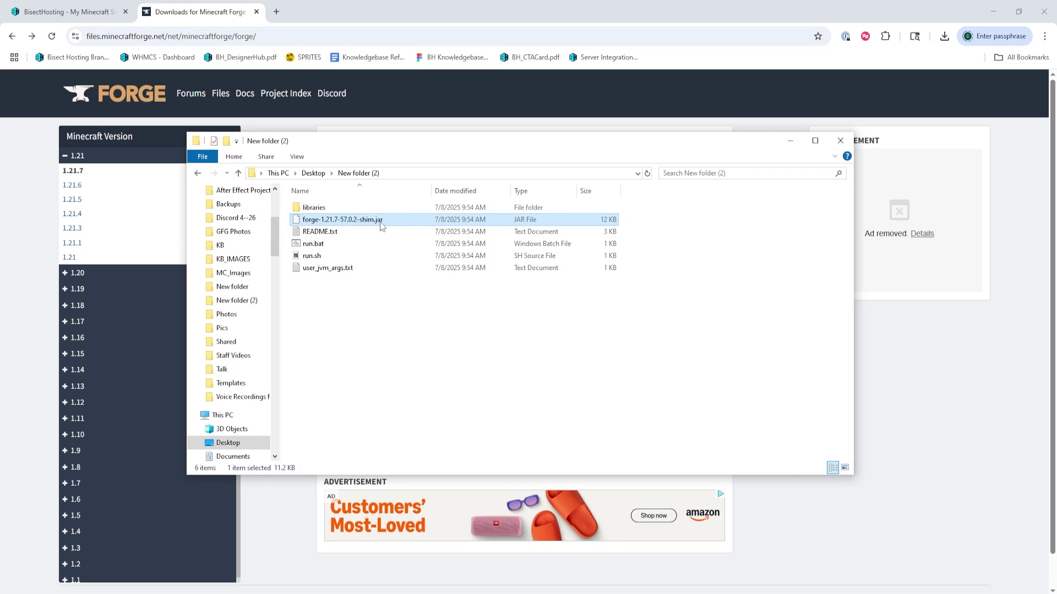
{"action": "right_click", "coordinate": [341, 222]}
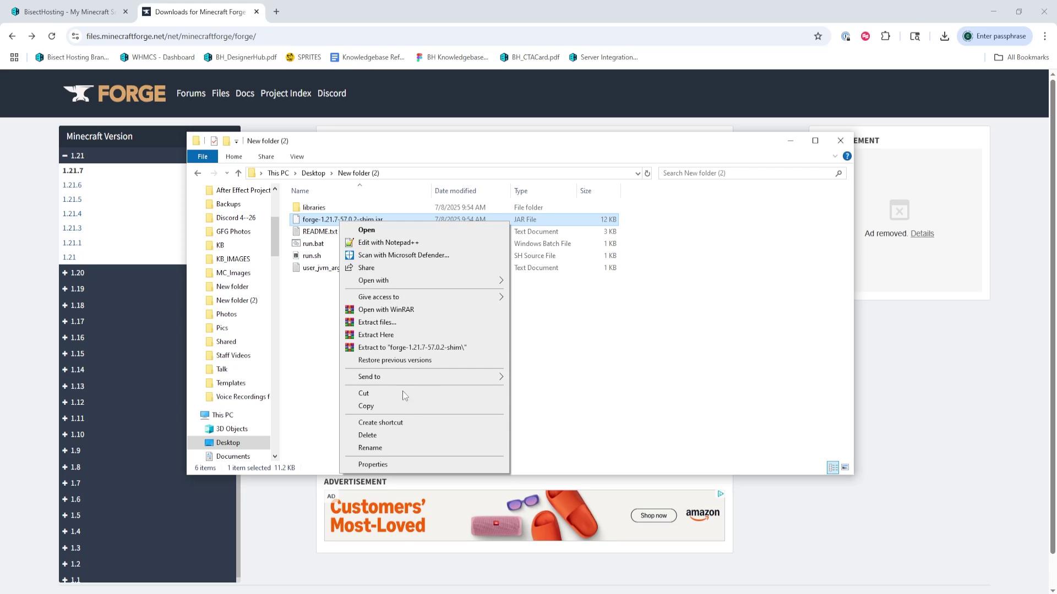
{"action": "left_click", "coordinate": [393, 445]}
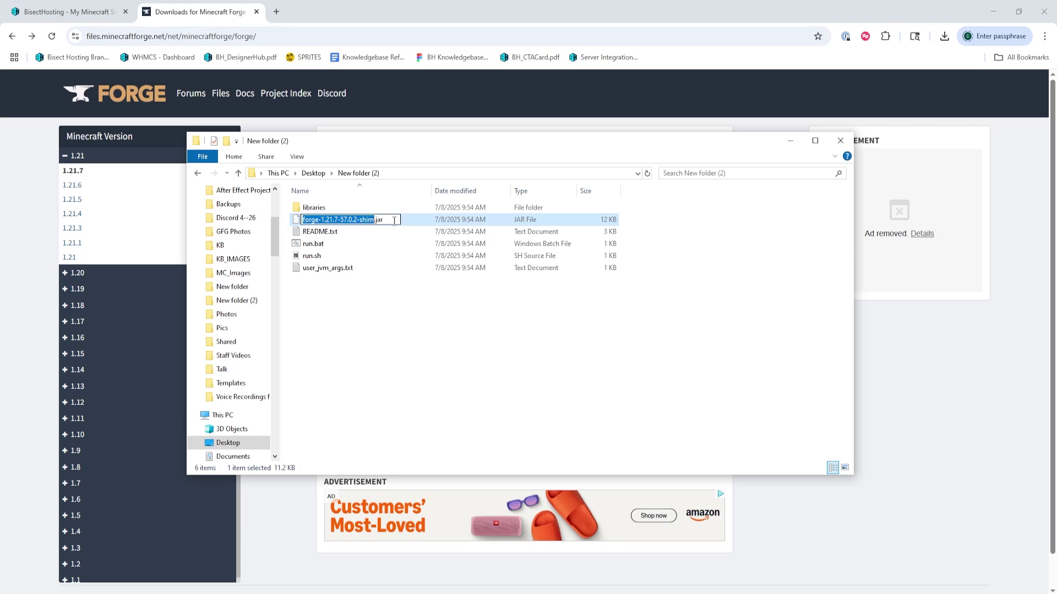
{"action": "left_click", "coordinate": [382, 310]}
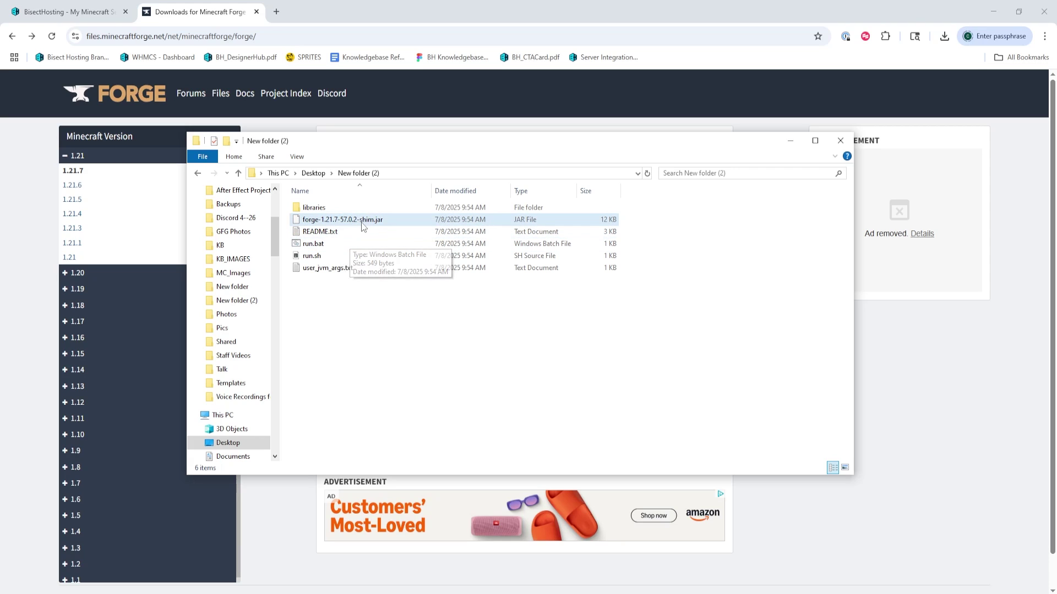
Send all six files in New folder (2) to a compressed (zipped) folder
{"action": "left_click_drag", "start_coordinate": [391, 307], "coordinate": [328, 199]}
{"action": "right_click", "coordinate": [334, 220]}
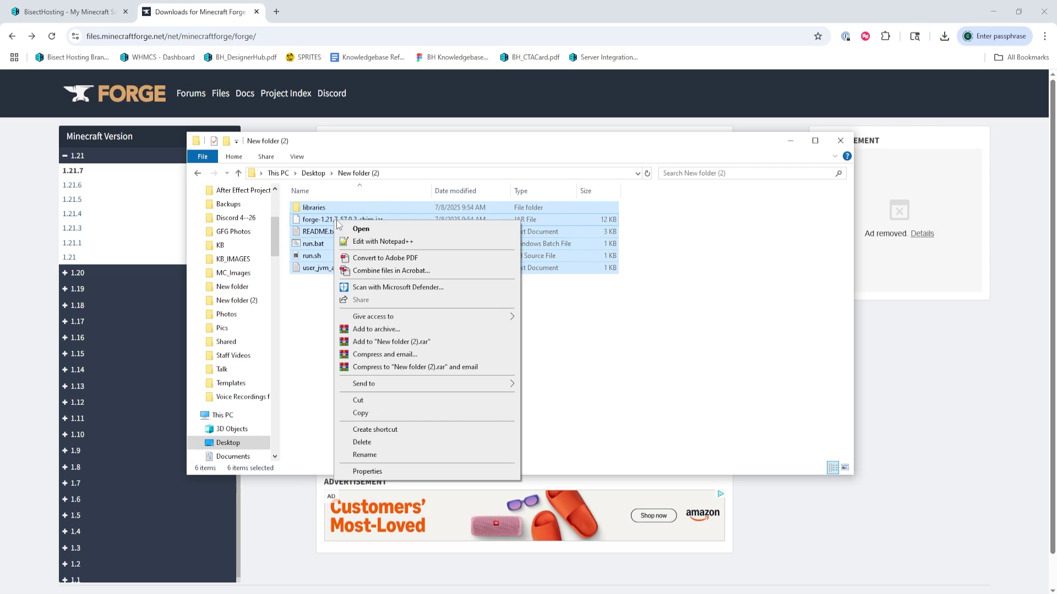
{"action": "mouse_move", "coordinate": [388, 386]}
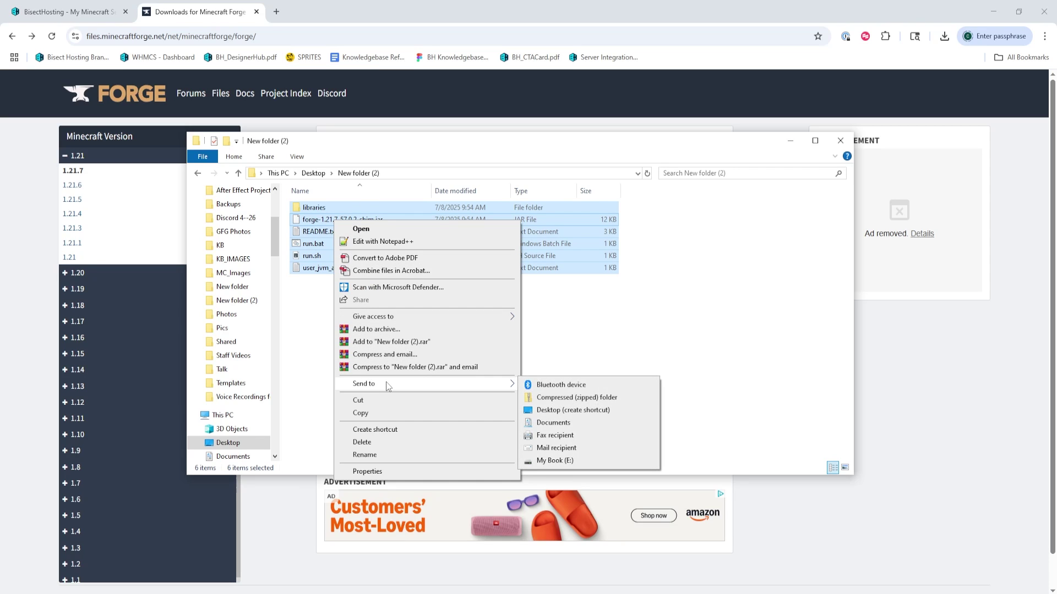
{"action": "left_click", "coordinate": [576, 397]}
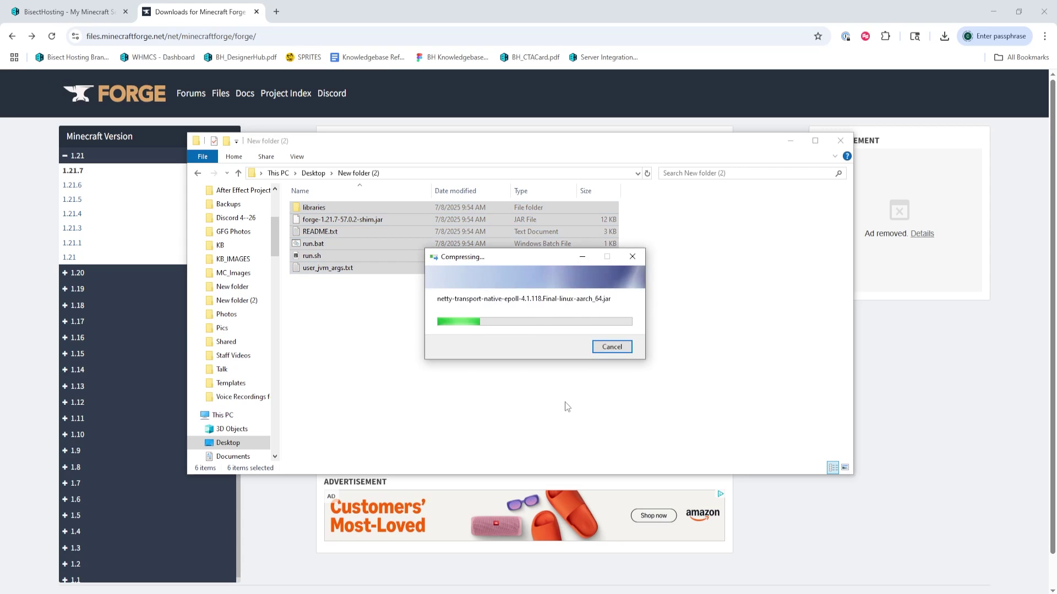
{"action": "left_click", "coordinate": [797, 142]}
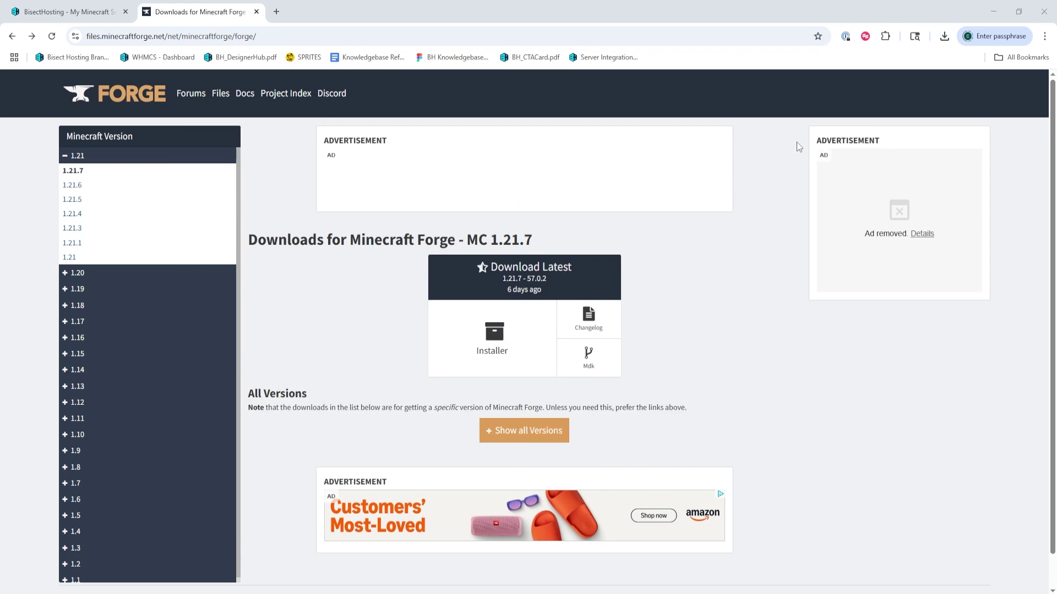
Back in the BisectHosting tab, reopen My Minecraft Server and stop it
{"action": "key", "text": "ctrl+shift+Tab"}
{"action": "scroll", "coordinate": [260, 373], "scroll_direction": "down", "scroll_amount": 2}
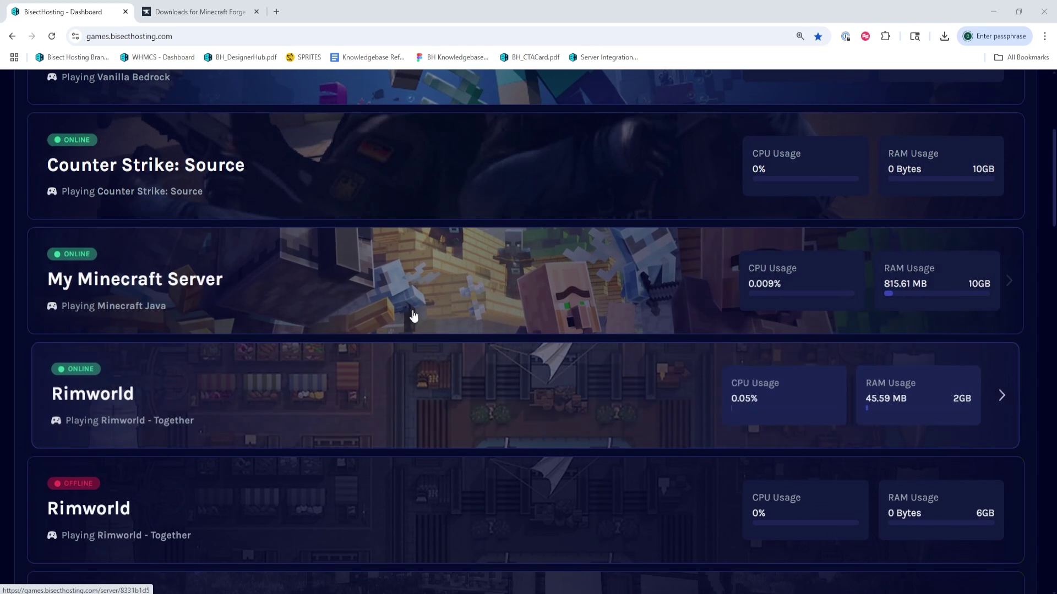
{"action": "left_click", "coordinate": [366, 285]}
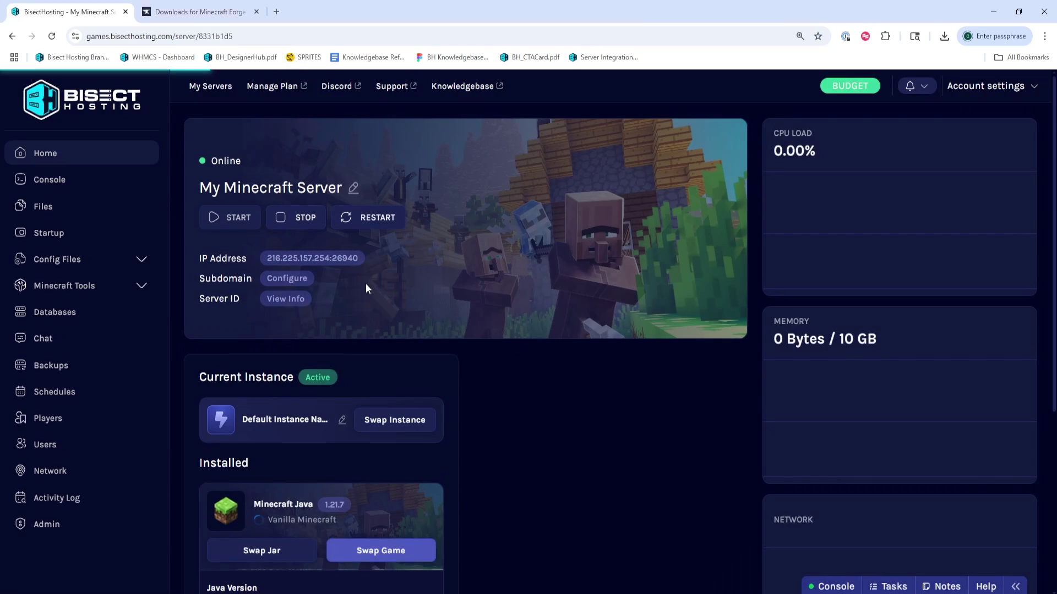
{"action": "left_click", "coordinate": [300, 222]}
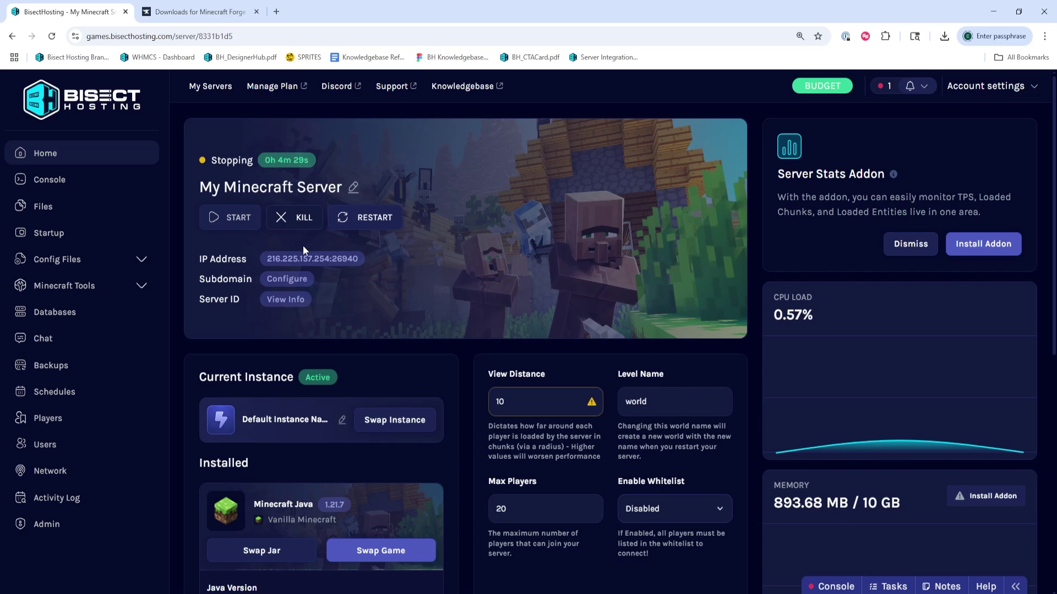
{"action": "left_click", "coordinate": [111, 292]}
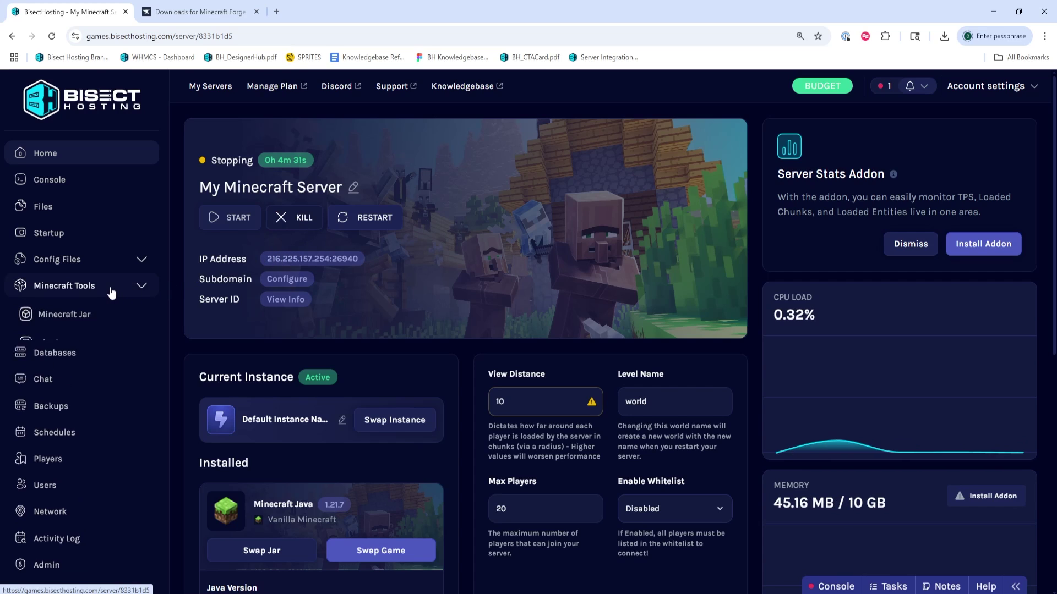
From the Minecraft Jar Custom modloaders, start installing Custom JAR (Non-NeoForge/Forge 1.17-1.20.1)
{"action": "left_click", "coordinate": [65, 315]}
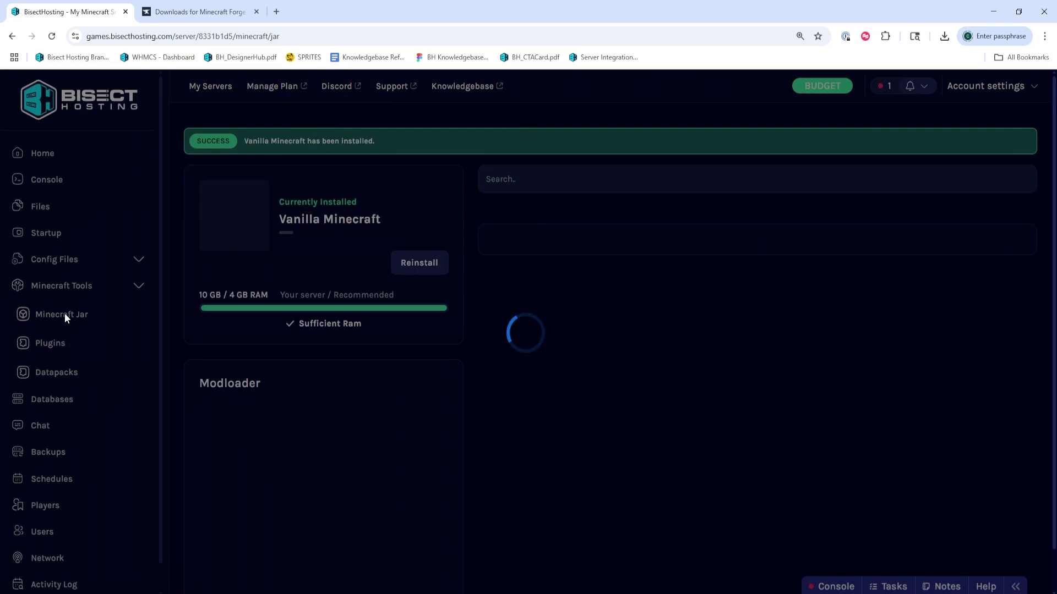
{"action": "scroll", "coordinate": [301, 386], "scroll_direction": "down", "scroll_amount": 10}
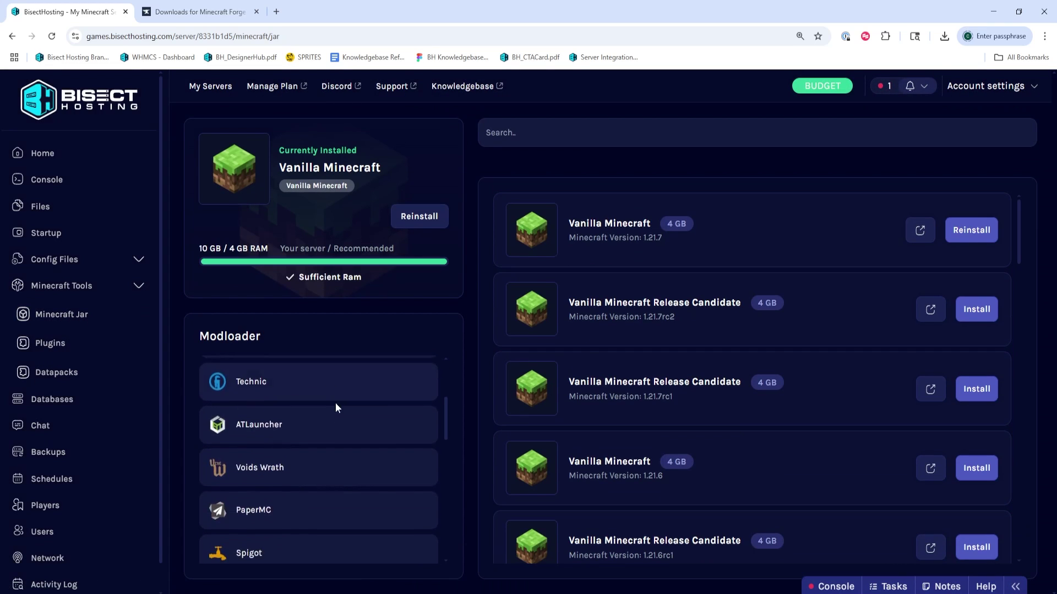
{"action": "scroll", "coordinate": [320, 473], "scroll_direction": "down", "scroll_amount": 3}
{"action": "left_click", "coordinate": [293, 543]}
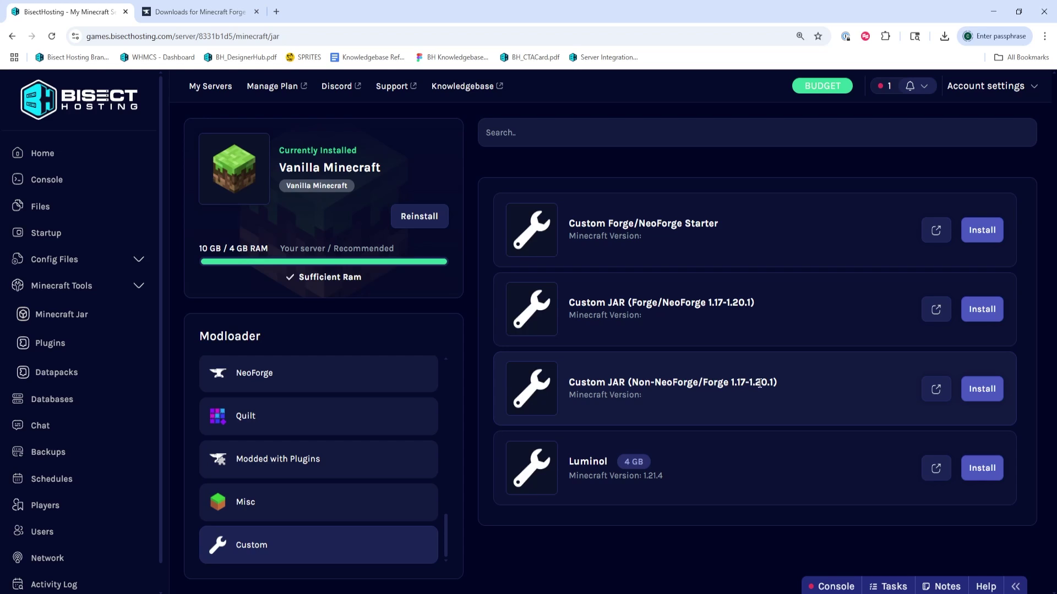
{"action": "left_click", "coordinate": [982, 390]}
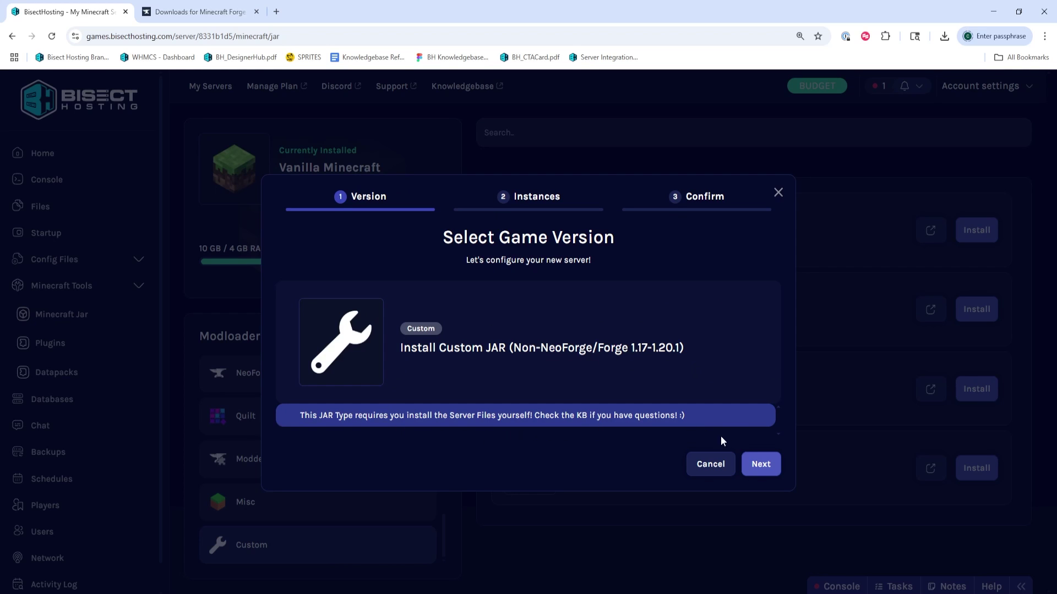
Continue the Custom JAR wizard with Delete files selected and confirm the installation
{"action": "left_click", "coordinate": [761, 465]}
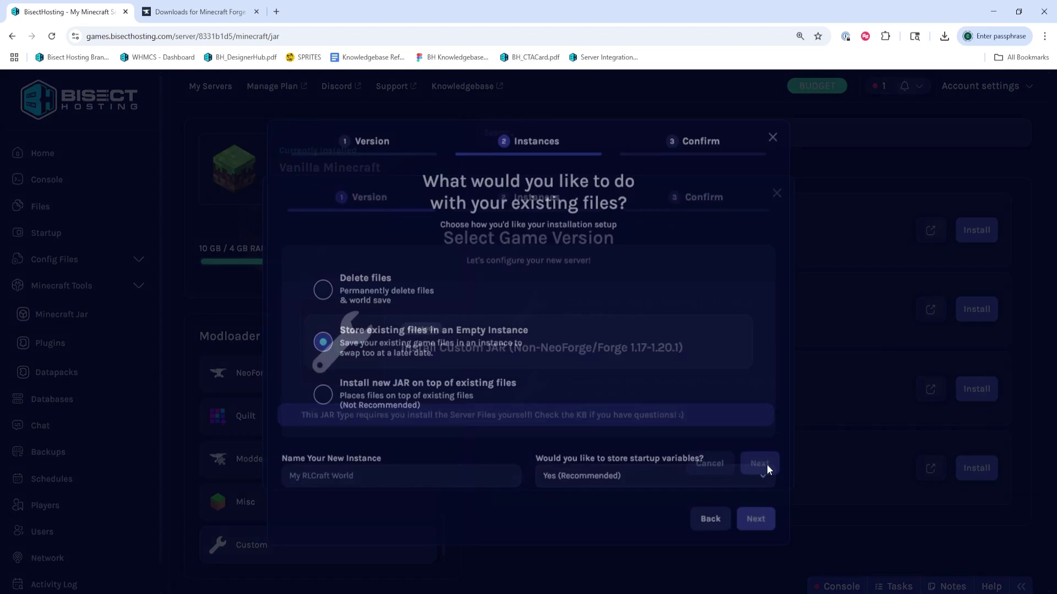
{"action": "left_click", "coordinate": [375, 289]}
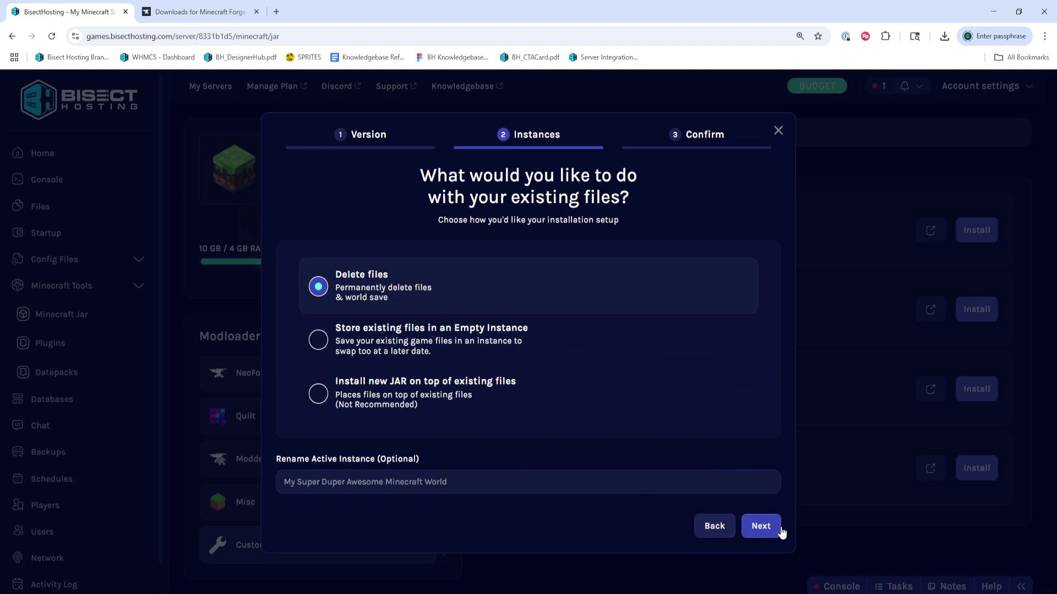
{"action": "left_click", "coordinate": [761, 526]}
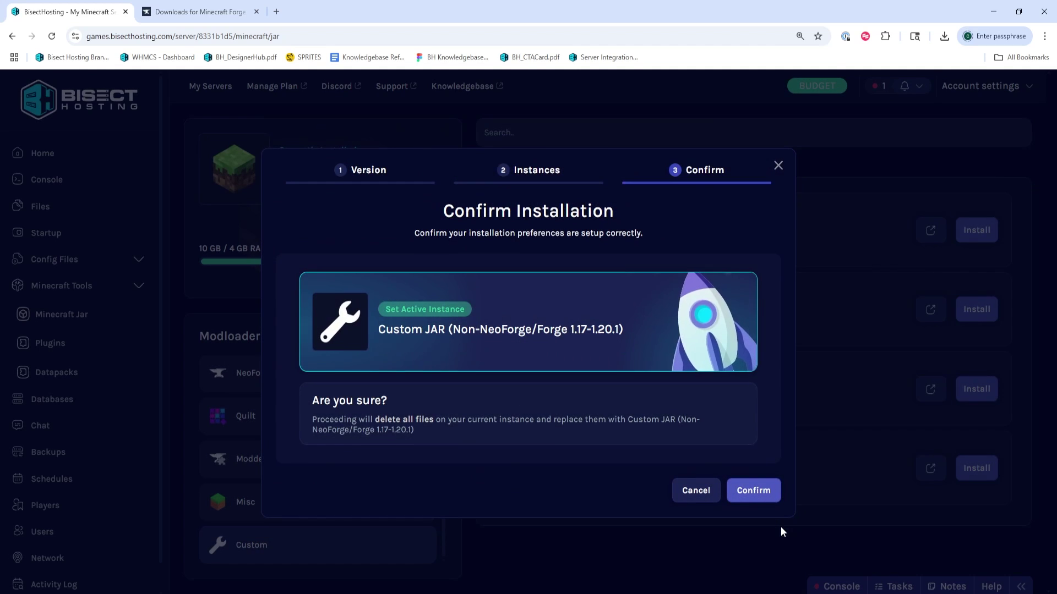
{"action": "left_click", "coordinate": [759, 489]}
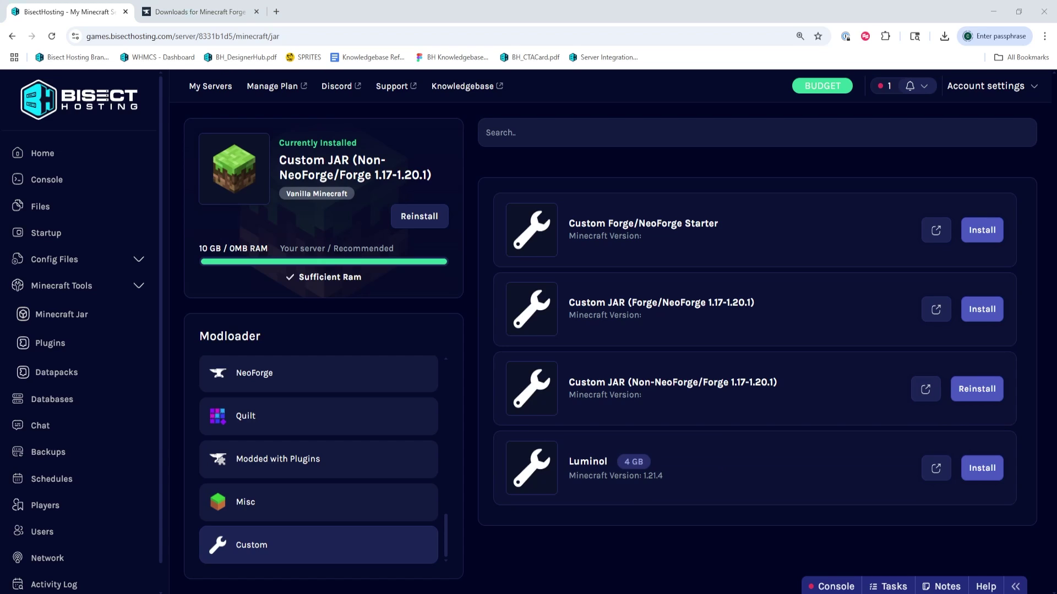
Drag forge-1.21.7-57.0.2-shim.zip from Explorer into the server Files and unarchive it there
{"action": "left_click", "coordinate": [74, 215]}
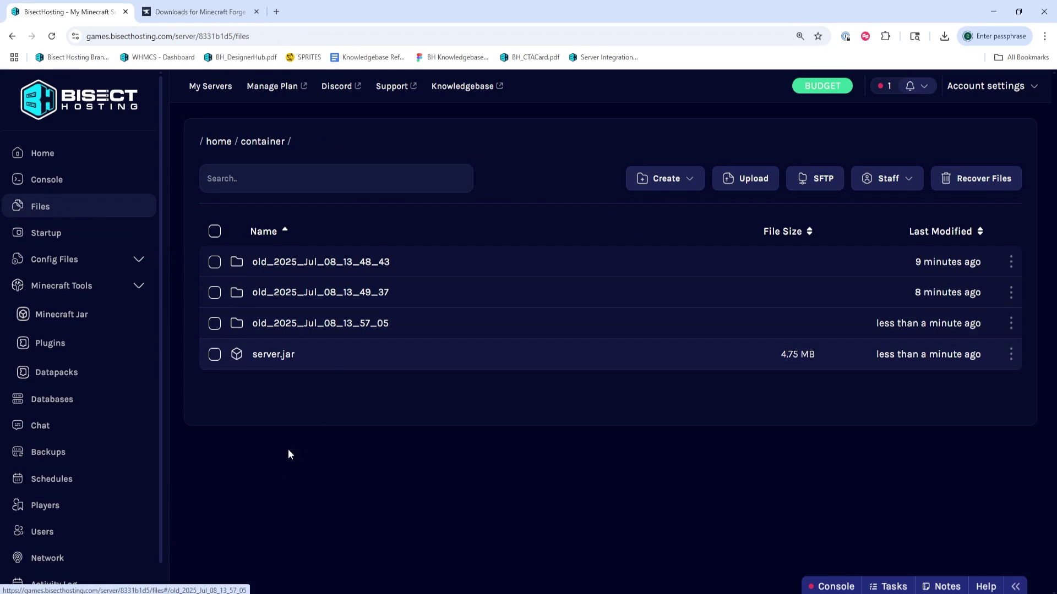
{"action": "key", "text": "alt+Tab"}
{"action": "left_click_drag", "start_coordinate": [341, 231], "coordinate": [926, 357]}
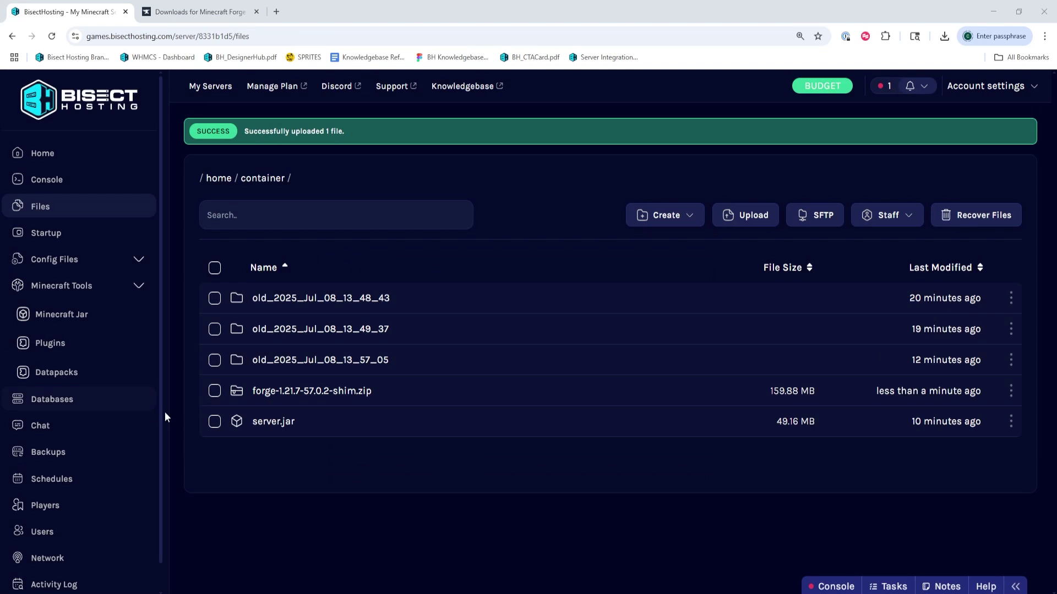
{"action": "right_click", "coordinate": [317, 392]}
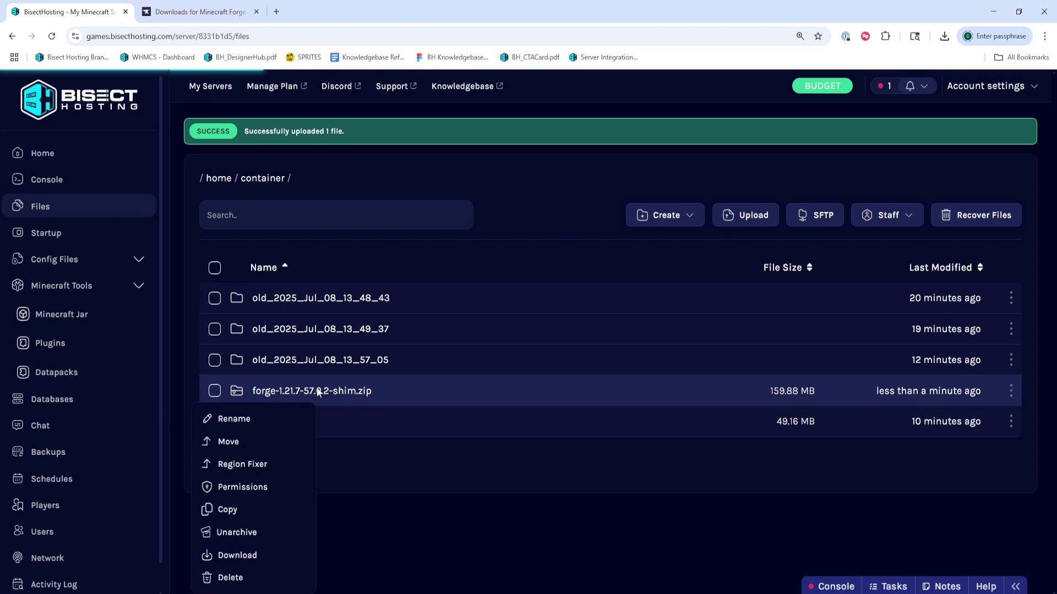
{"action": "left_click", "coordinate": [275, 533]}
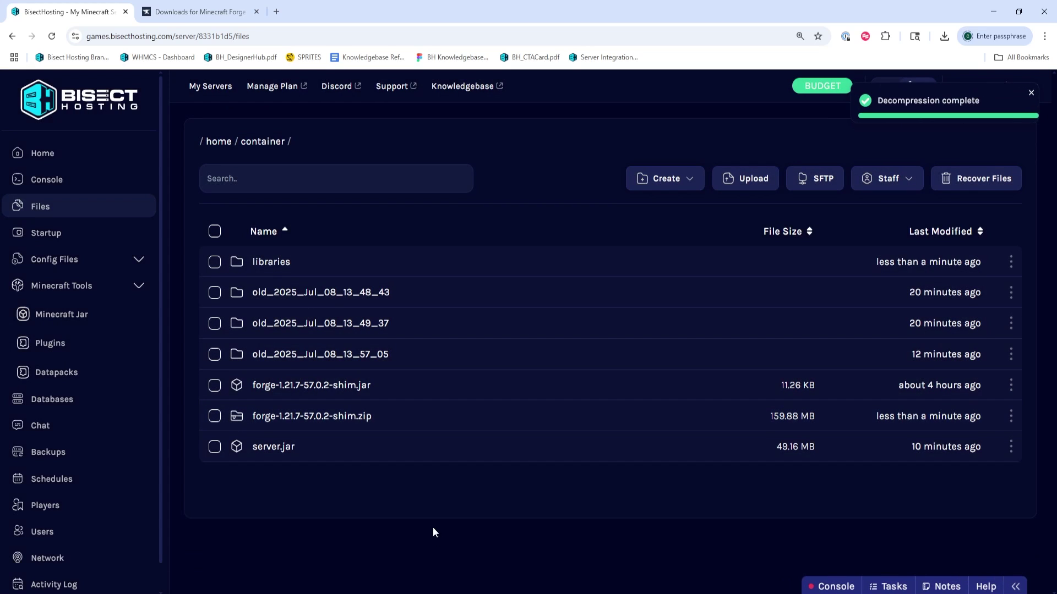
{"action": "left_click", "coordinate": [100, 241]}
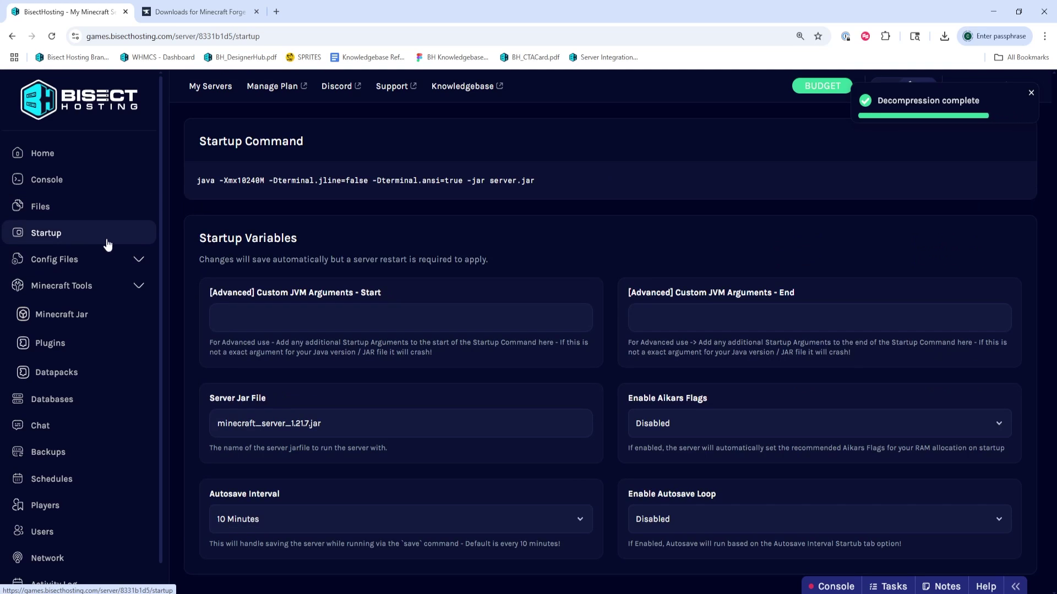
Replace the minecraft_server_1.21.7 jar name with forge-1.21.7-57.0.2-shim, then go back to Home
{"action": "left_click", "coordinate": [311, 422]}
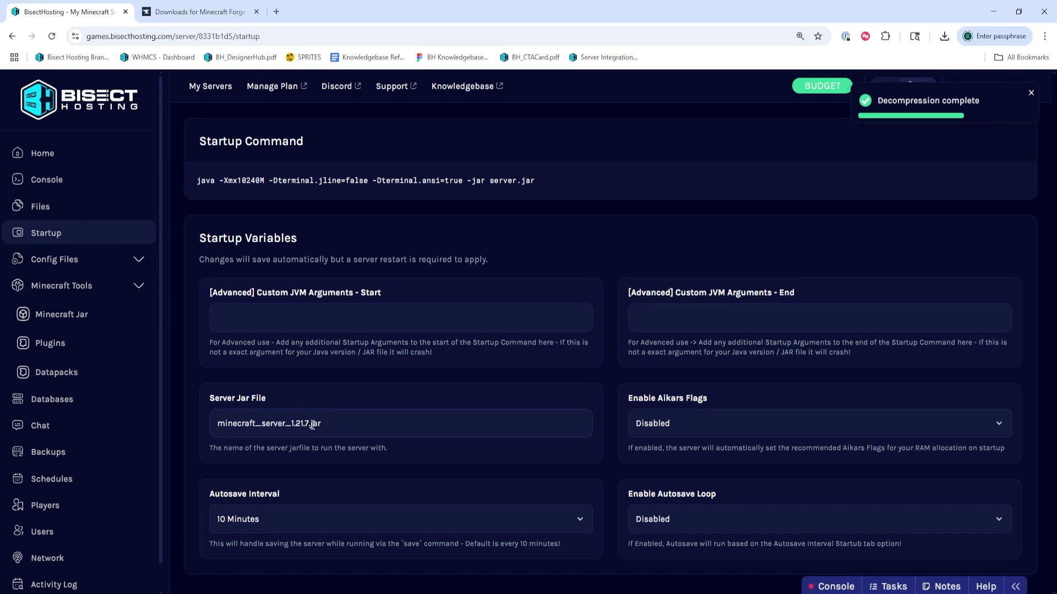
{"action": "left_click_drag", "start_coordinate": [311, 422], "coordinate": [174, 417]}
{"action": "type", "text": "forge-1.21.7-57.0.2-shim"}
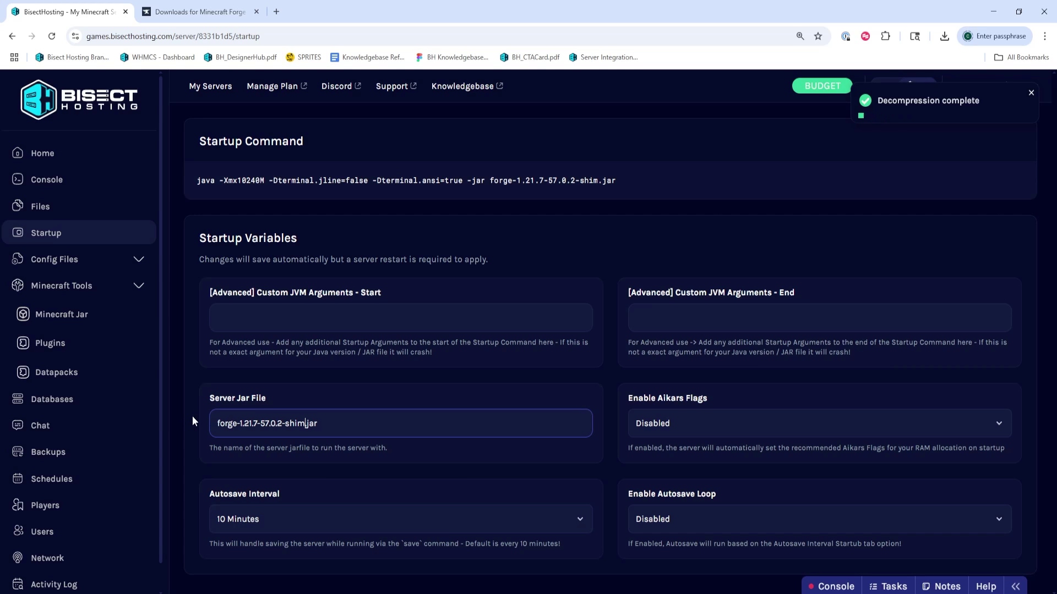
{"action": "left_click", "coordinate": [118, 149]}
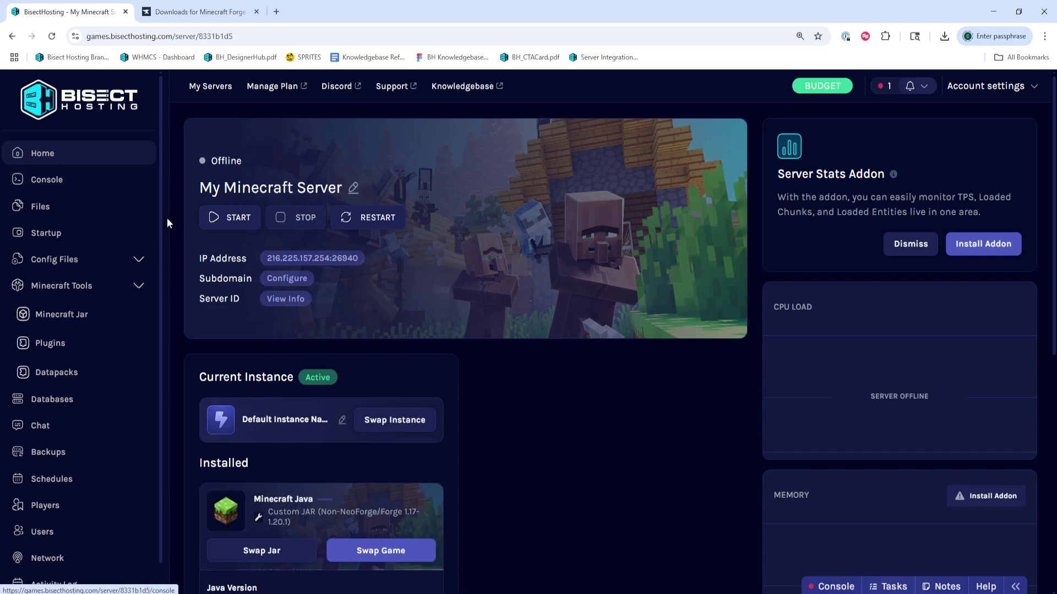
Choose Java 21 Adoptium in the Home page's Java Version dropdown
{"action": "scroll", "coordinate": [293, 387], "scroll_direction": "down", "scroll_amount": 5}
{"action": "scroll", "coordinate": [316, 389], "scroll_direction": "up", "scroll_amount": 1}
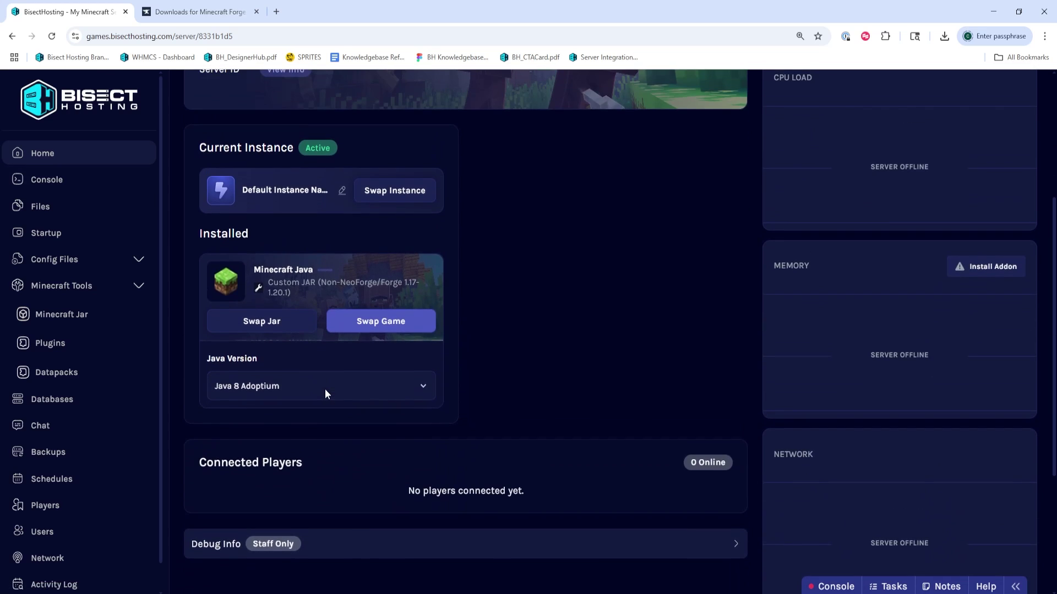
{"action": "left_click", "coordinate": [333, 384]}
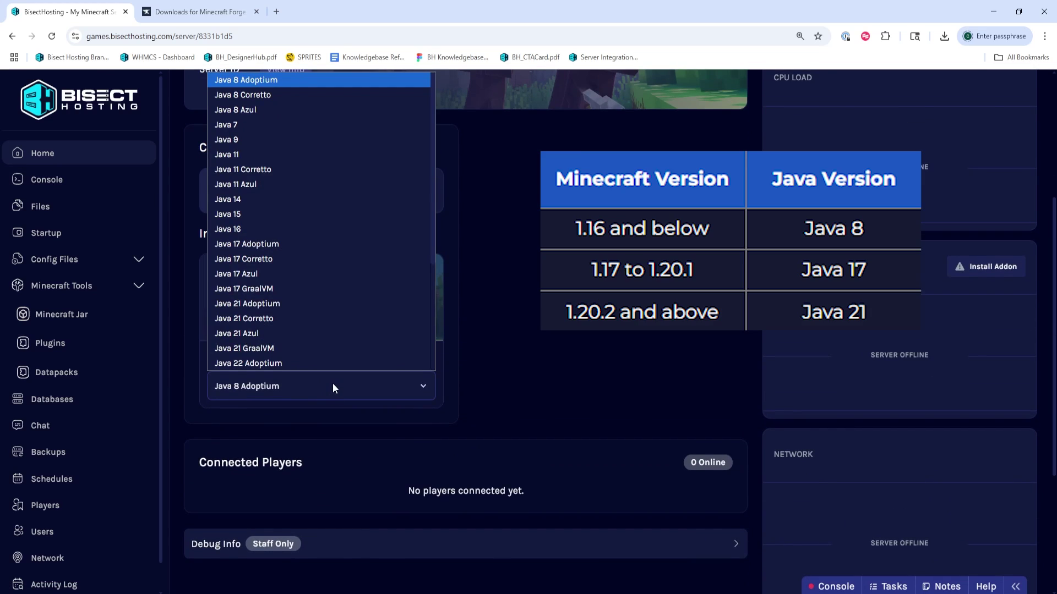
{"action": "scroll", "coordinate": [332, 383], "scroll_direction": "up", "scroll_amount": 1}
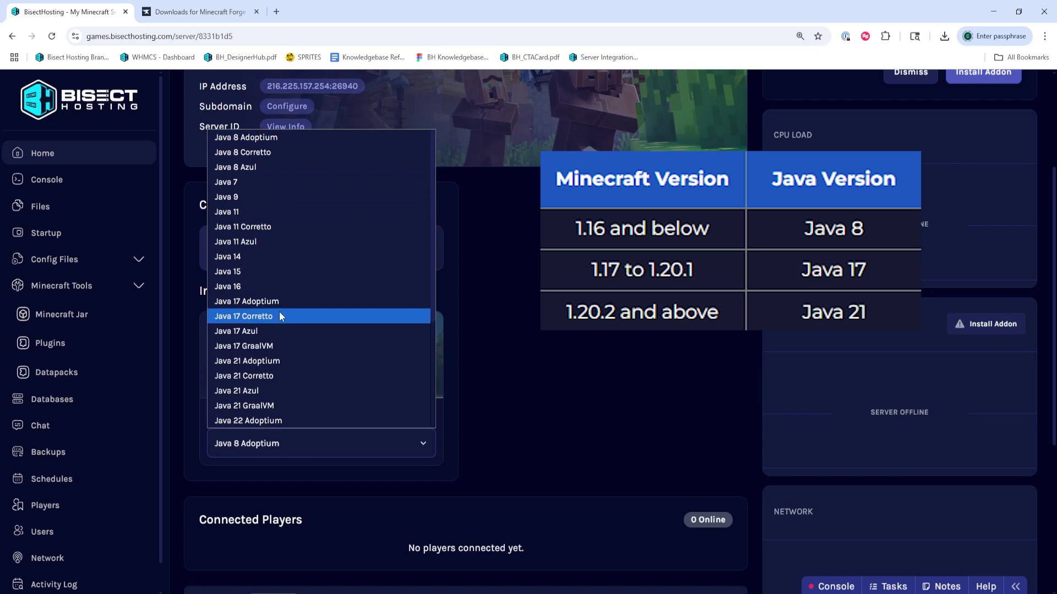
{"action": "scroll", "coordinate": [286, 296], "scroll_direction": "down", "scroll_amount": 3}
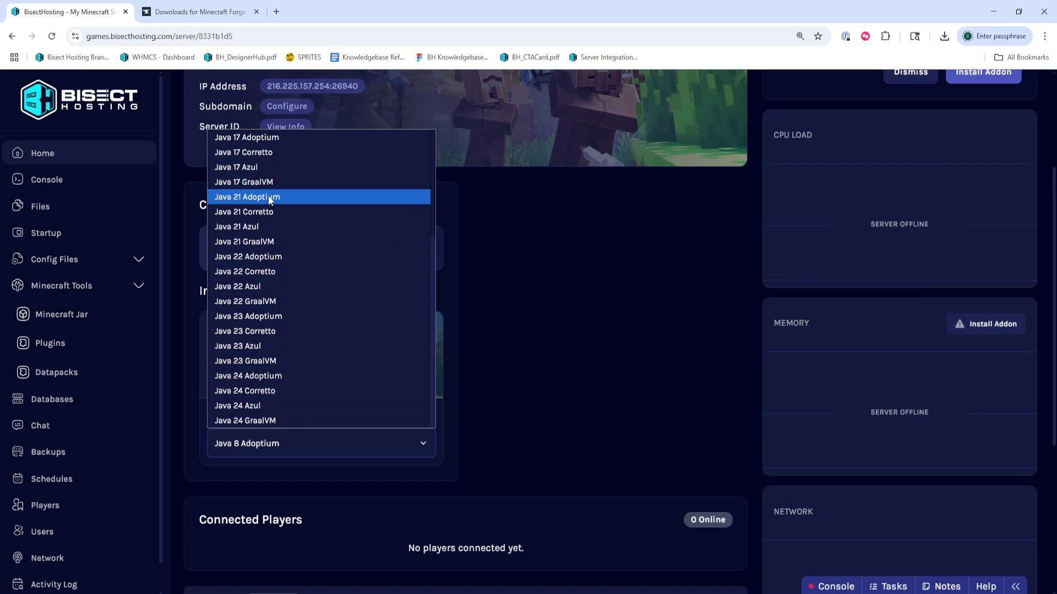
{"action": "left_click", "coordinate": [270, 199]}
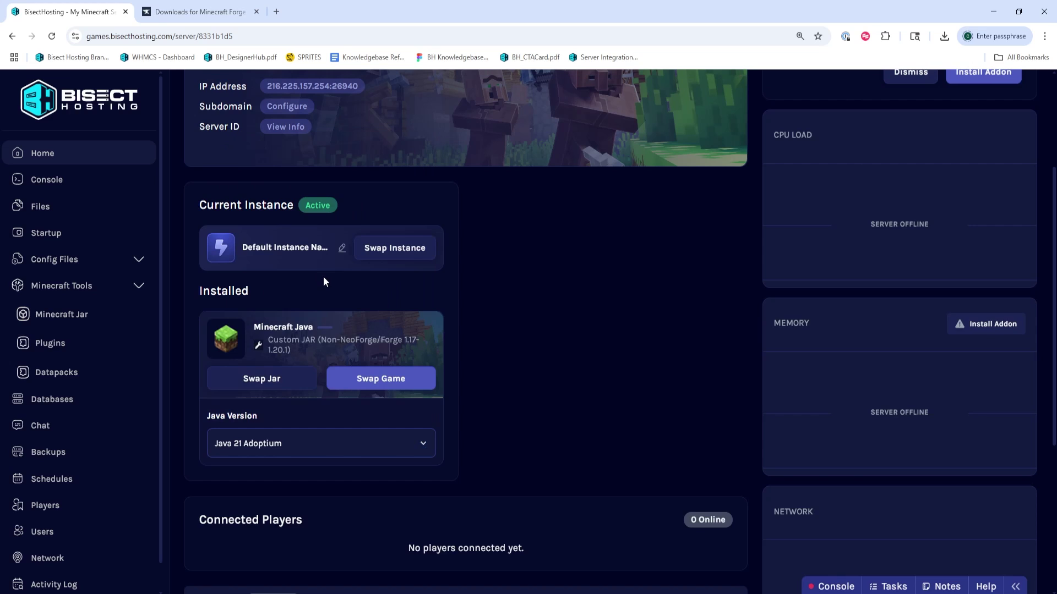
{"action": "scroll", "coordinate": [472, 397], "scroll_direction": "up", "scroll_amount": 3}
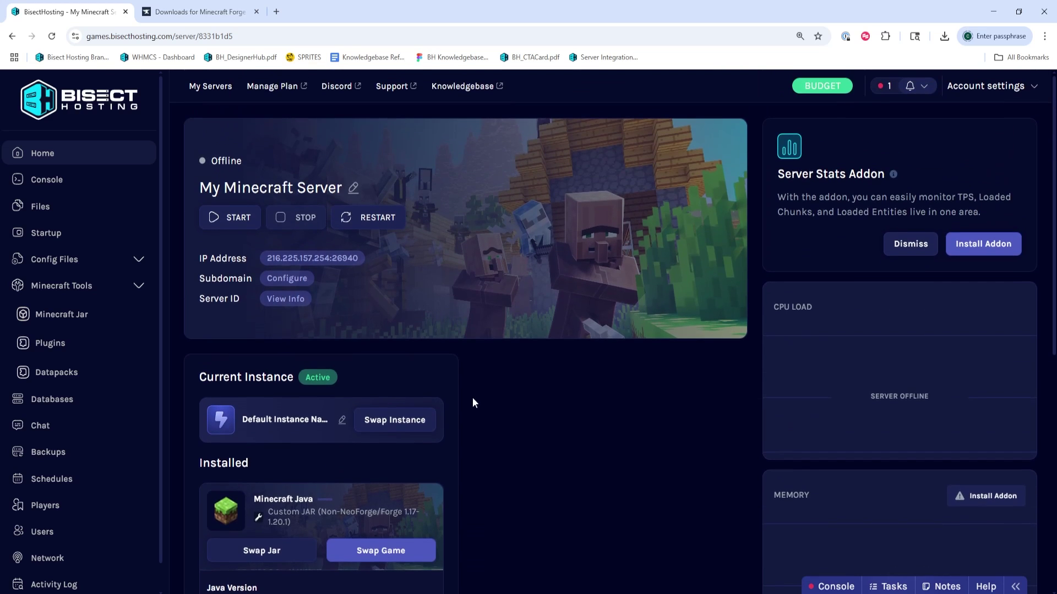